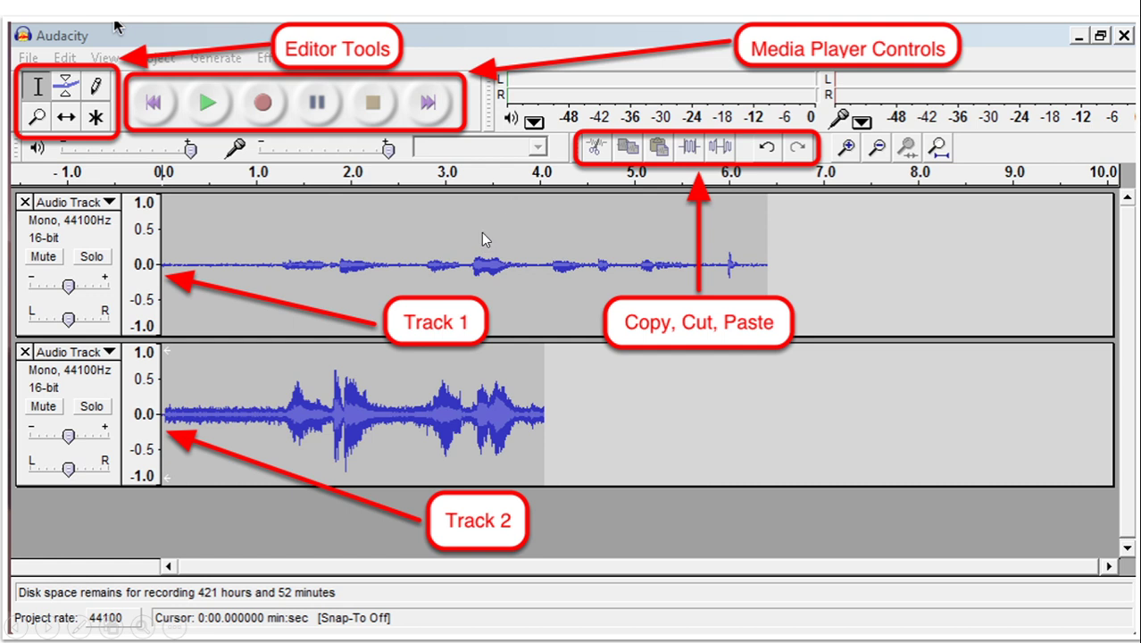
- End the slide show, search Windows for Audacity and launch it
key("alt+Tab")
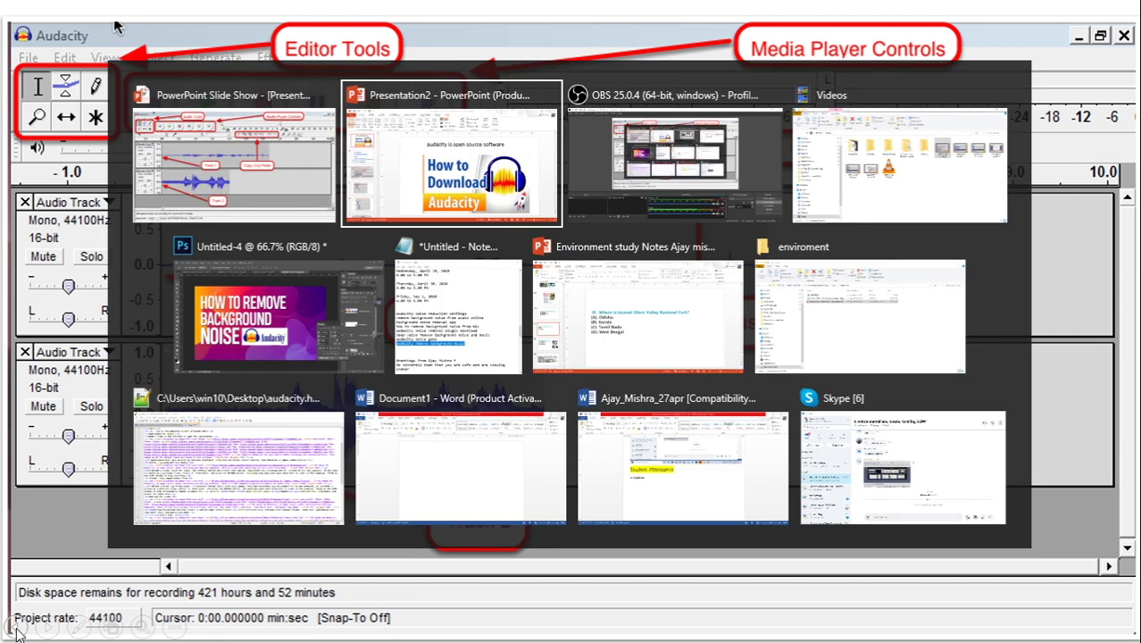
key("alt+Tab")
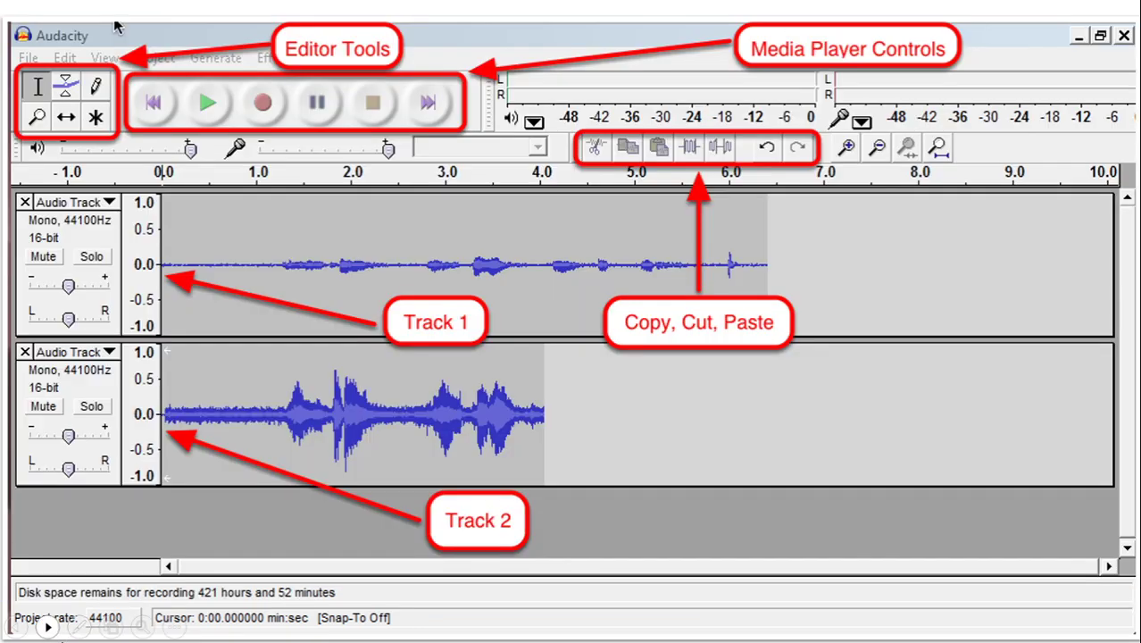
left_click(47, 628)
key("Escape")
left_click(83, 629)
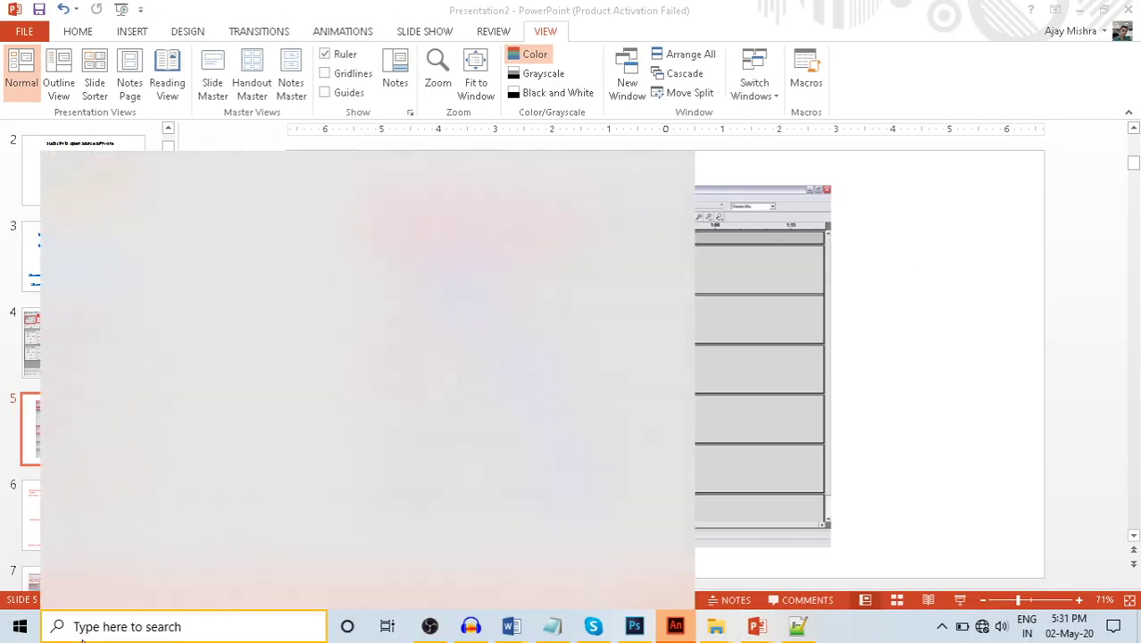
type("Adu")
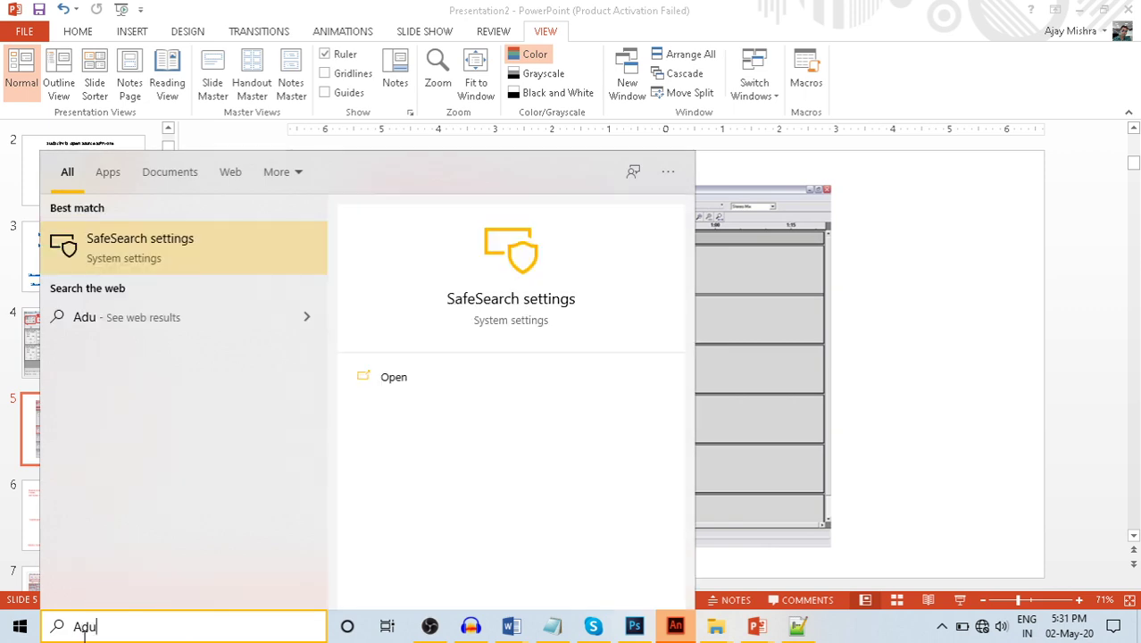
key("BackSpace")
key("BackSpace")
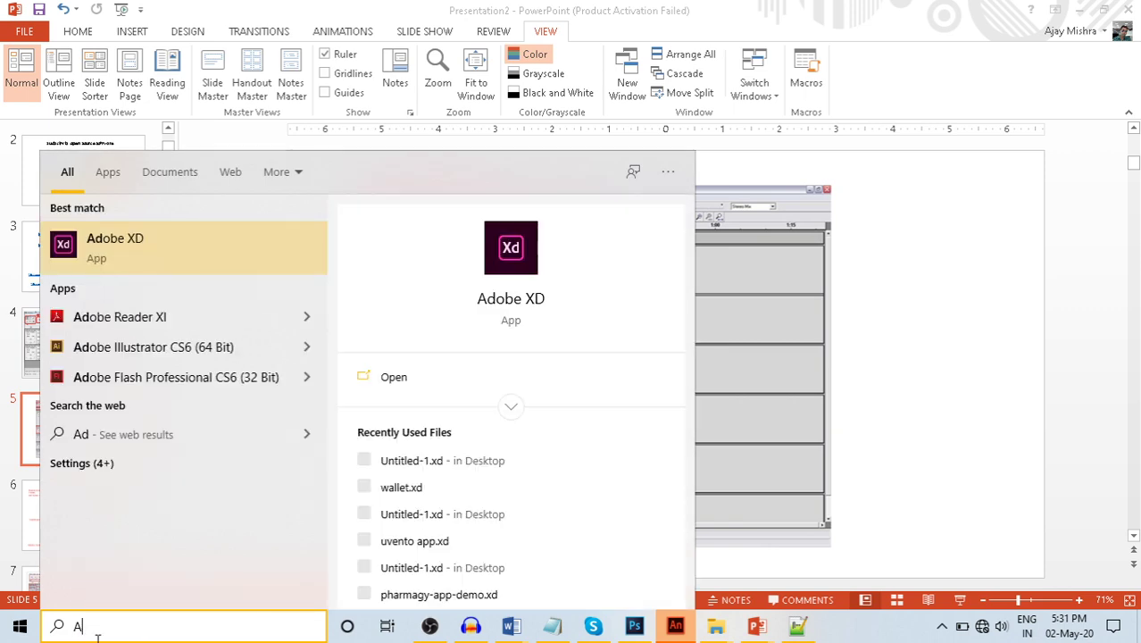
type("u")
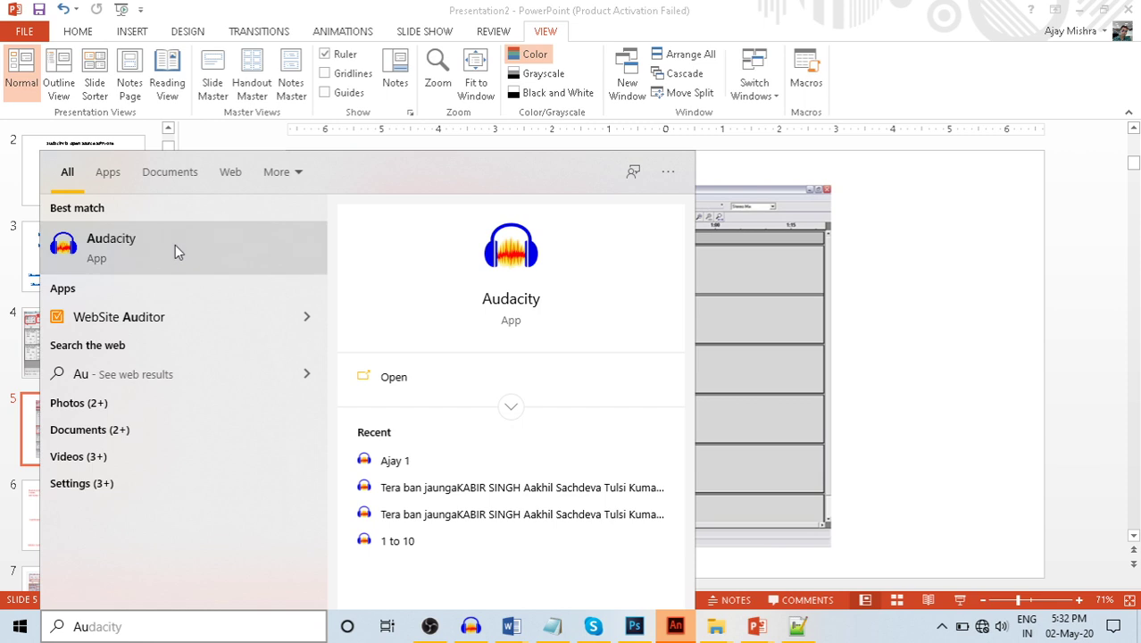
left_click(175, 245)
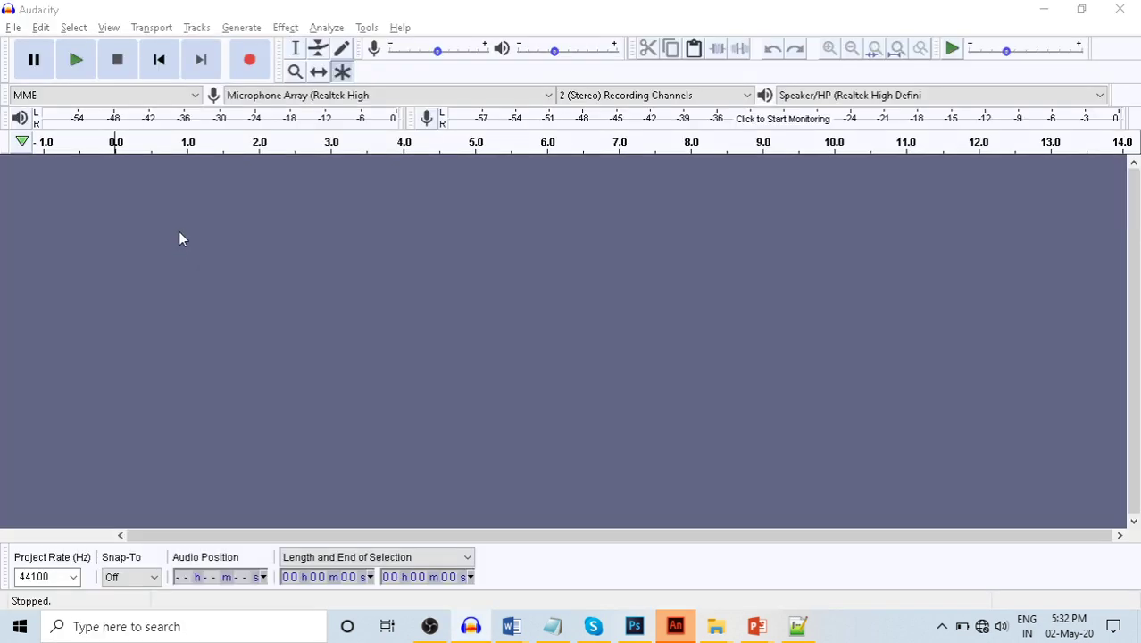
- Import the ALostDream audio file from the original folder inside learn Audio
key("alt")
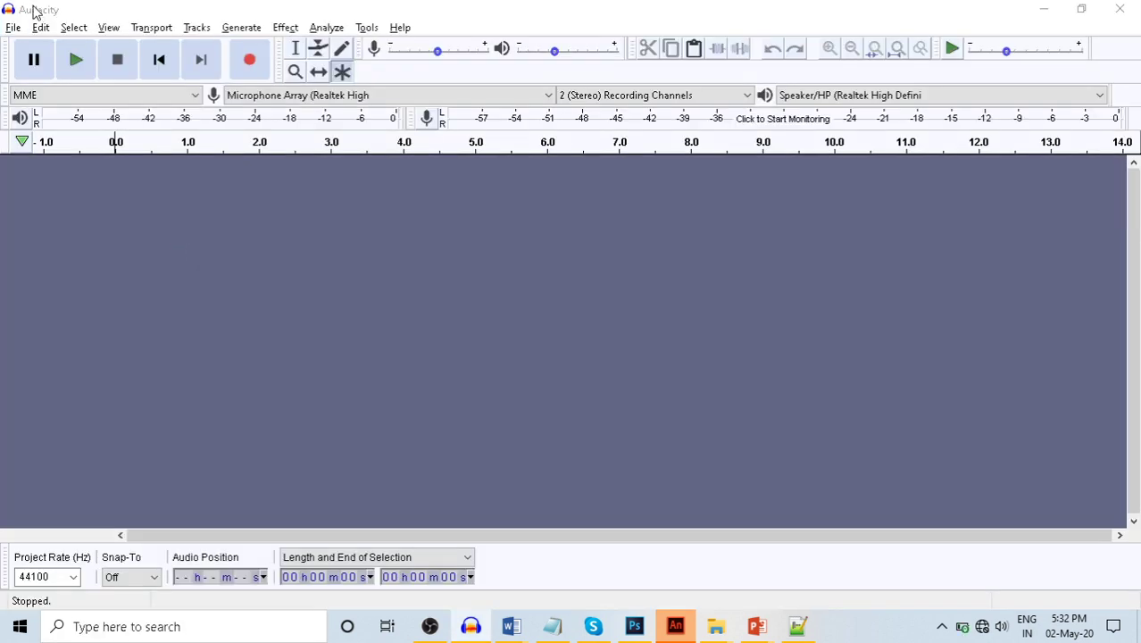
left_click(13, 28)
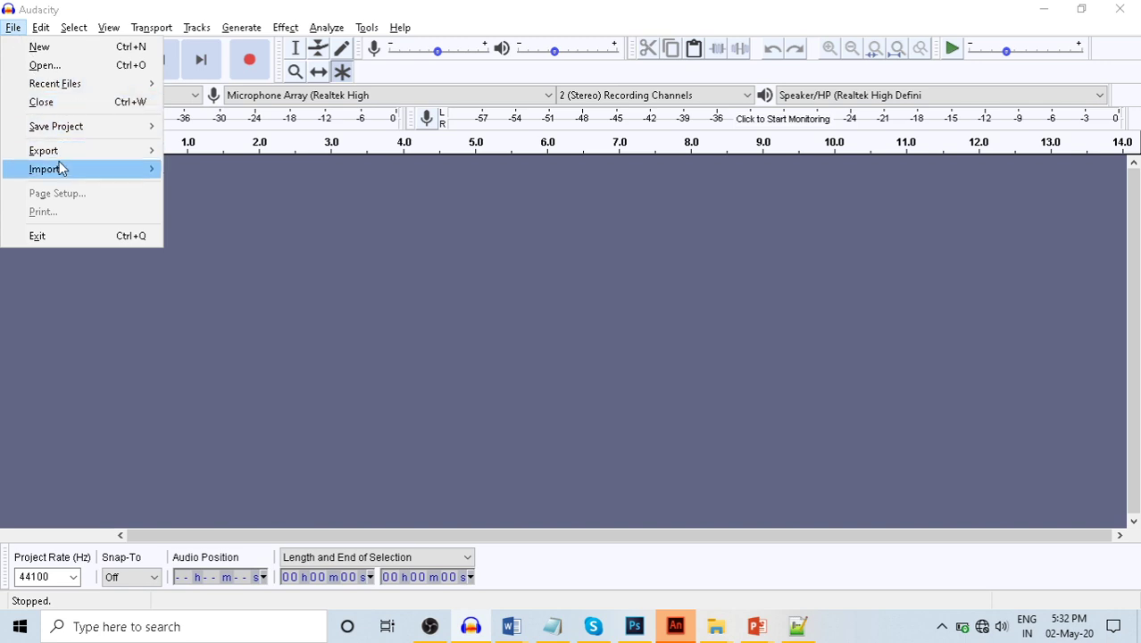
mouse_move(63, 171)
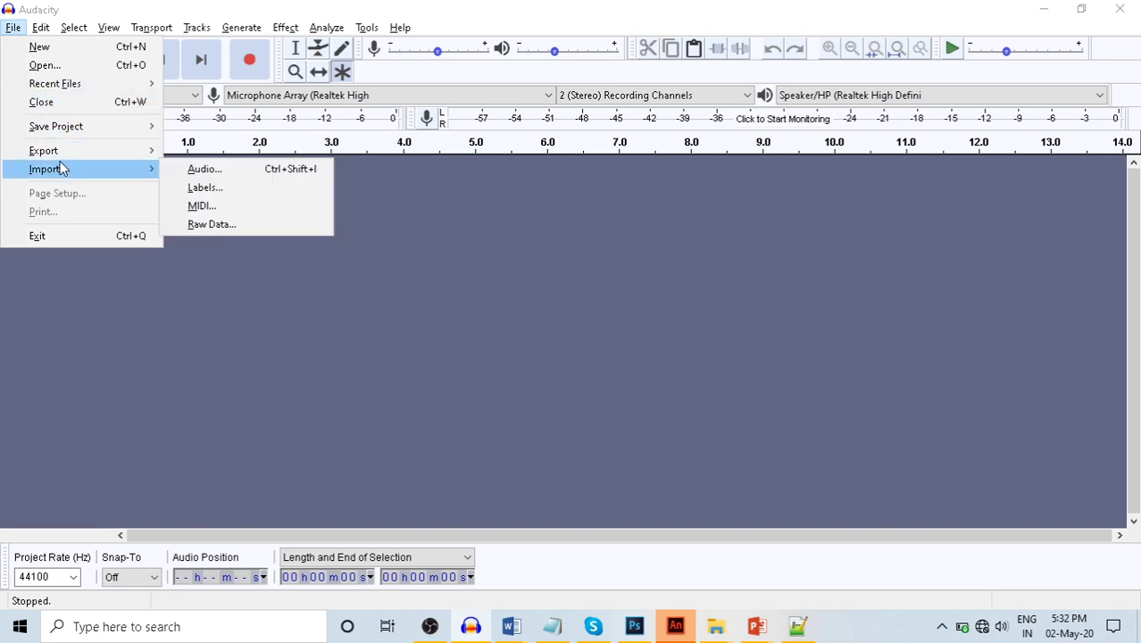
left_click(249, 174)
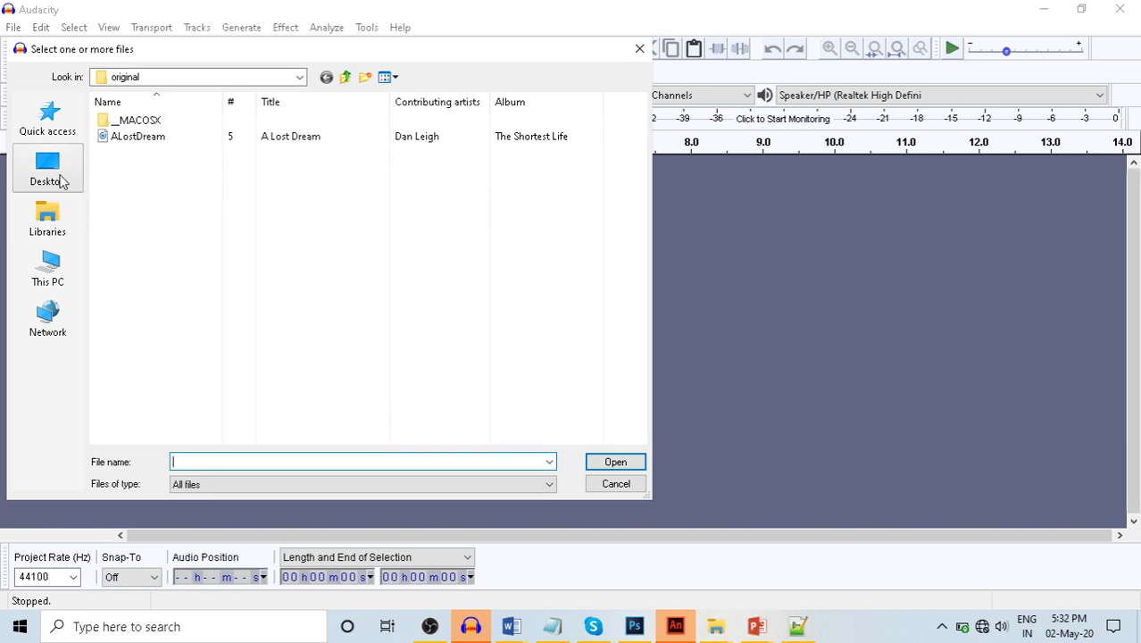
left_click(345, 78)
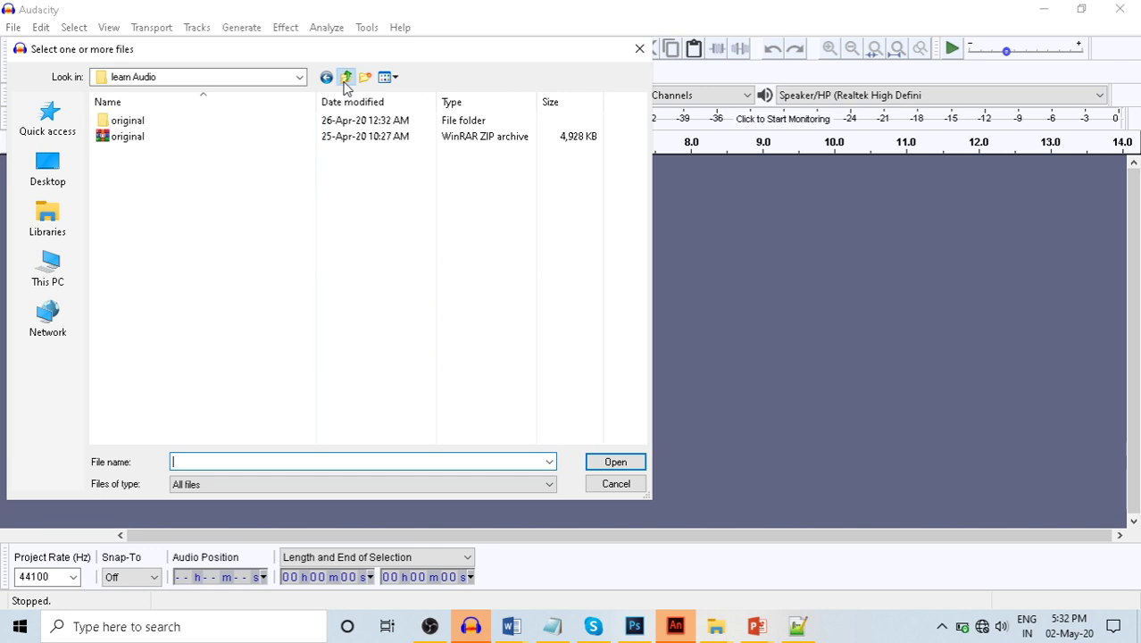
left_click(346, 79)
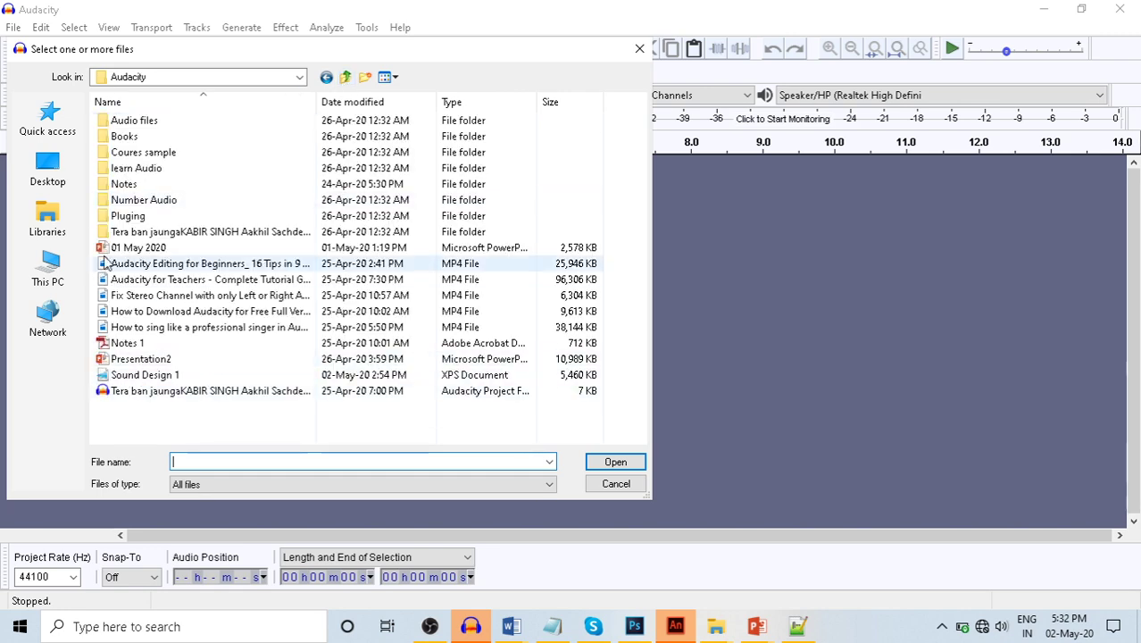
left_click(132, 182)
double_click(133, 172)
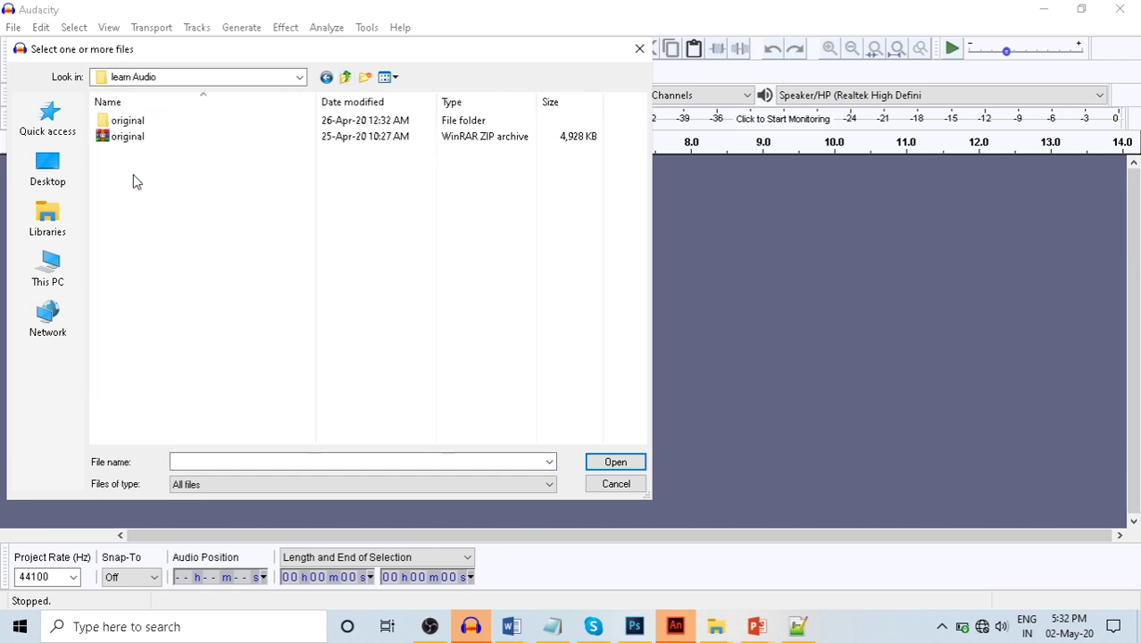
double_click(143, 124)
double_click(145, 135)
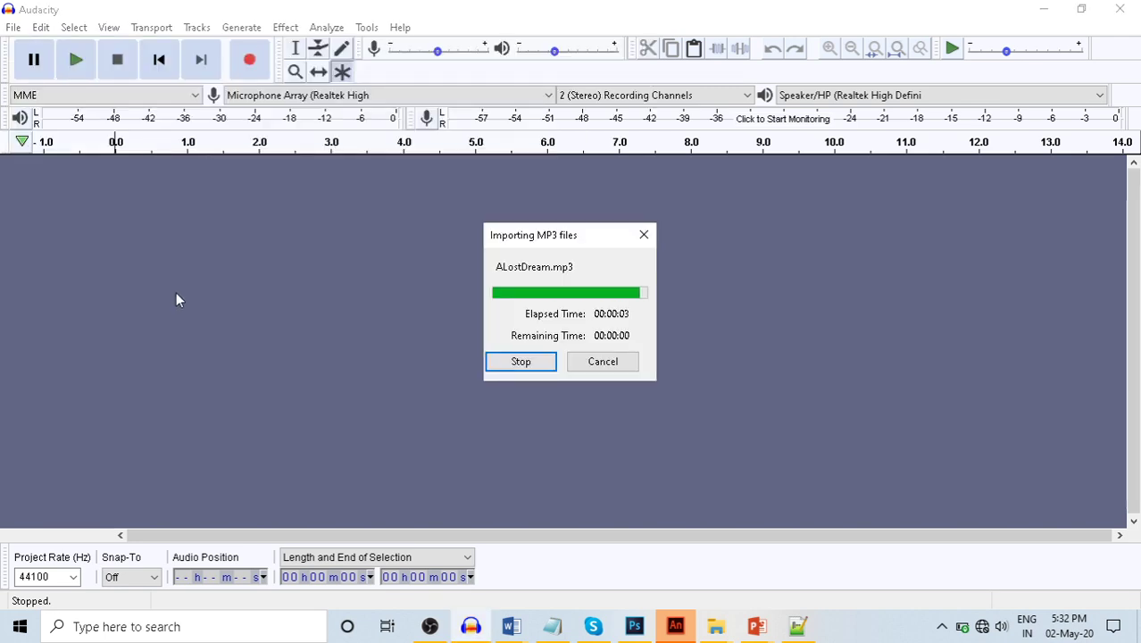
- Play the opening seconds of the imported track and check the available recording channel options, leaving the choice at stereo
key("space")
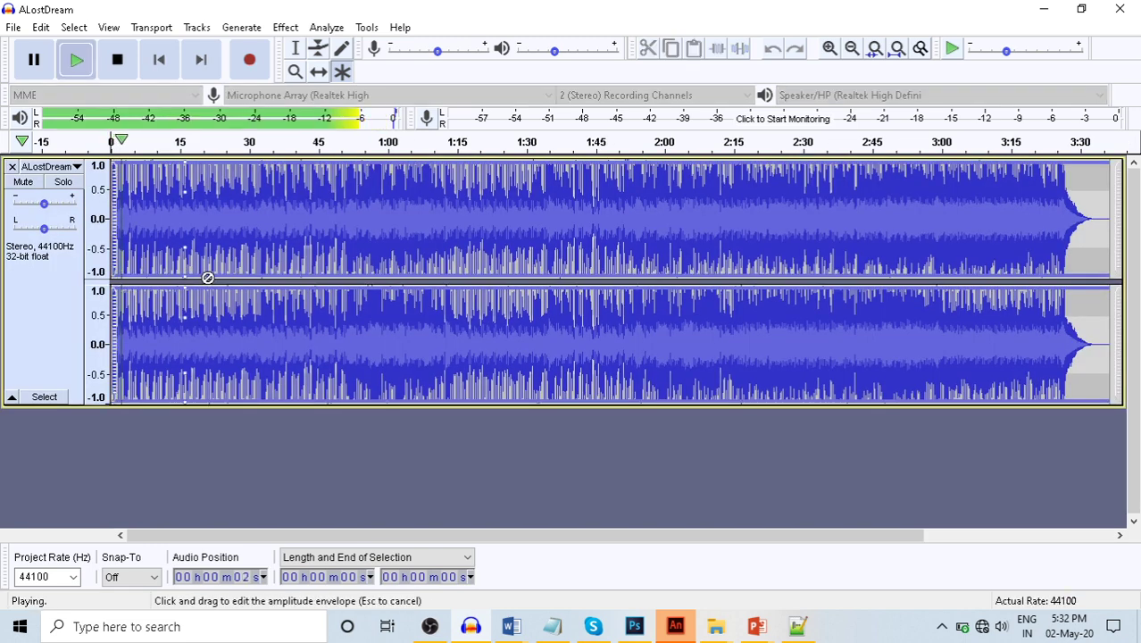
key("space")
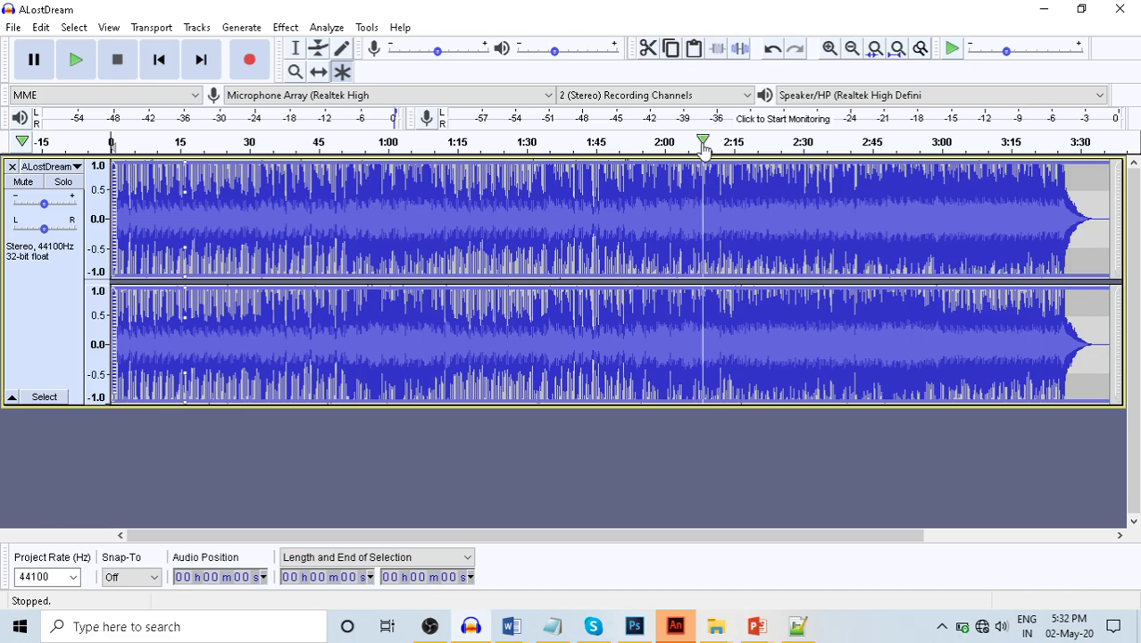
left_click(746, 96)
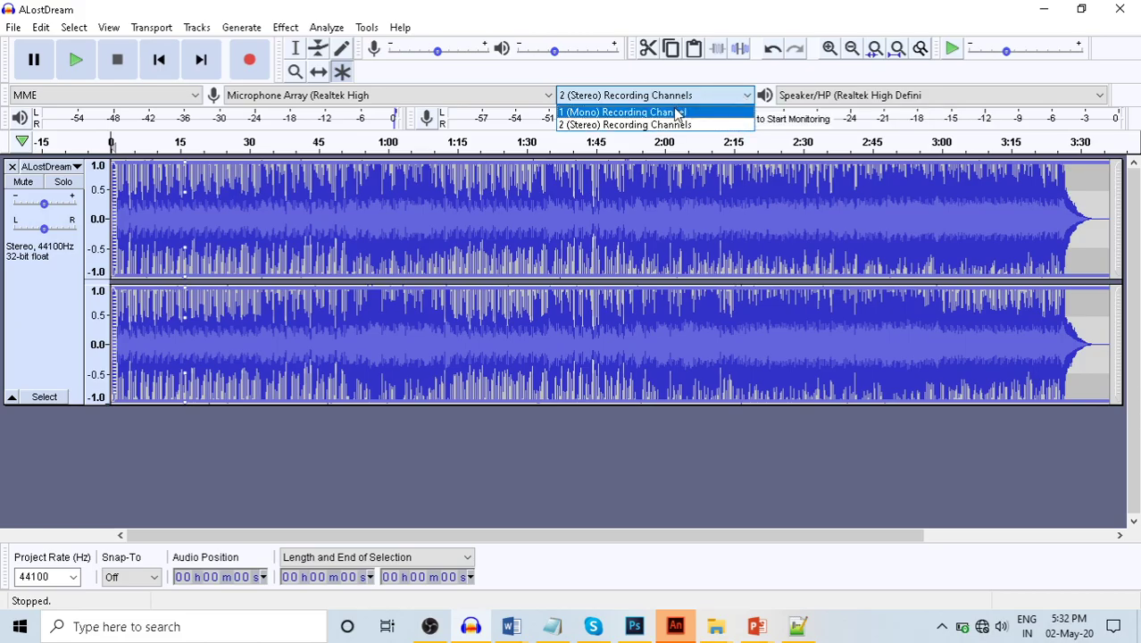
left_click(479, 254)
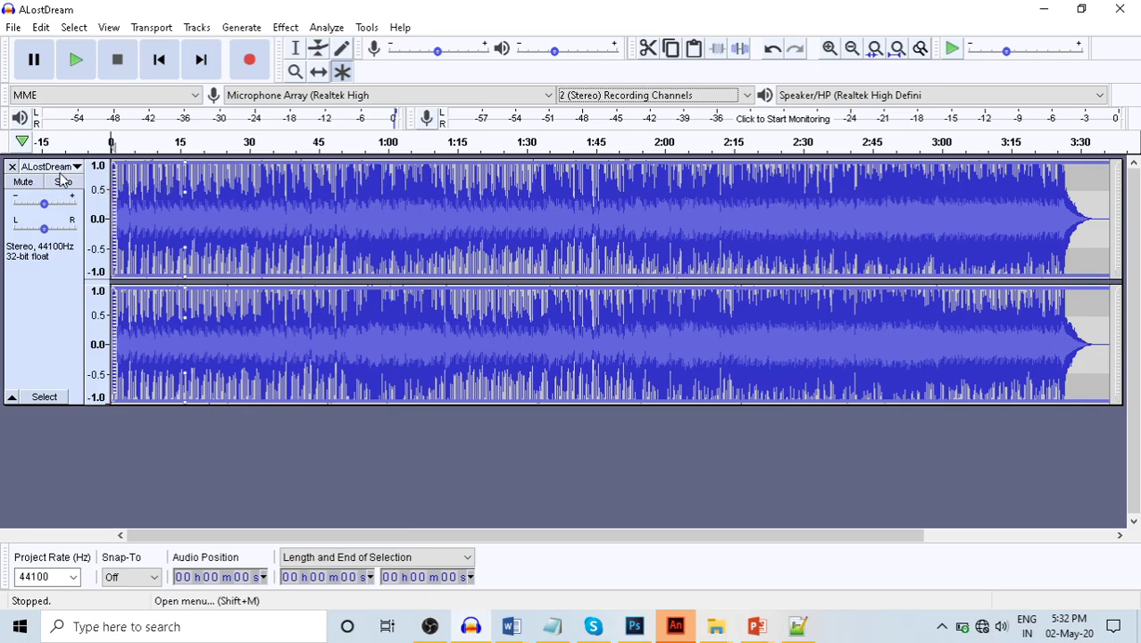
- Add an amplitude envelope point at about 0:50 on the stereo track and slightly adjust the border between its channels
left_click_drag(351, 403, 338, 288)
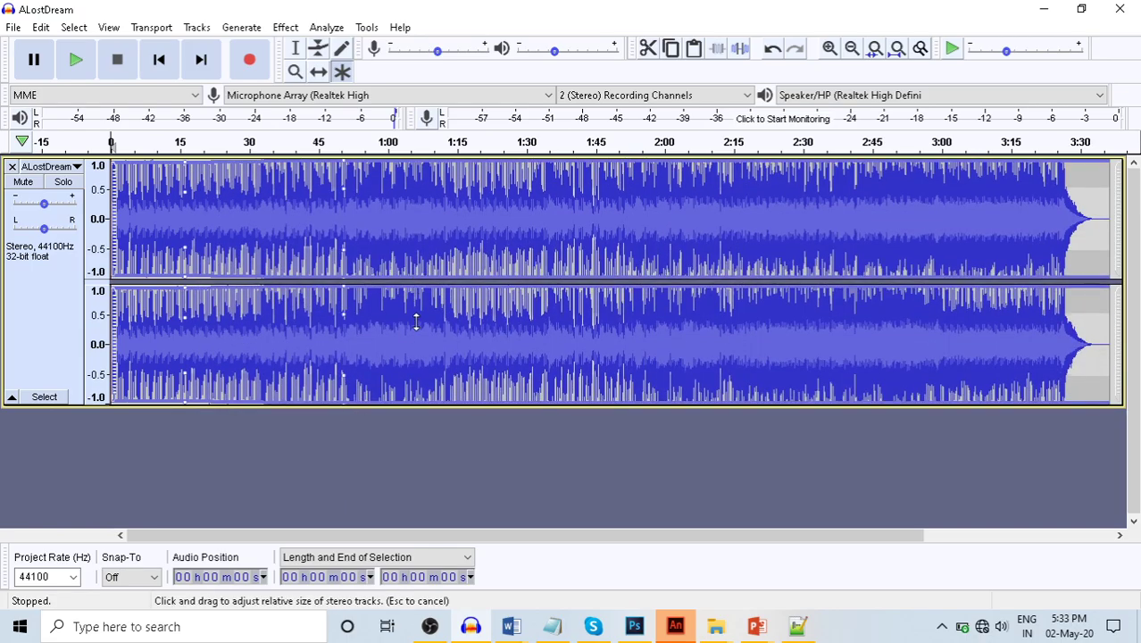
mouse_move(415, 283)
left_mouse_down()
mouse_move(413, 337)
mouse_move(410, 281)
left_mouse_up()
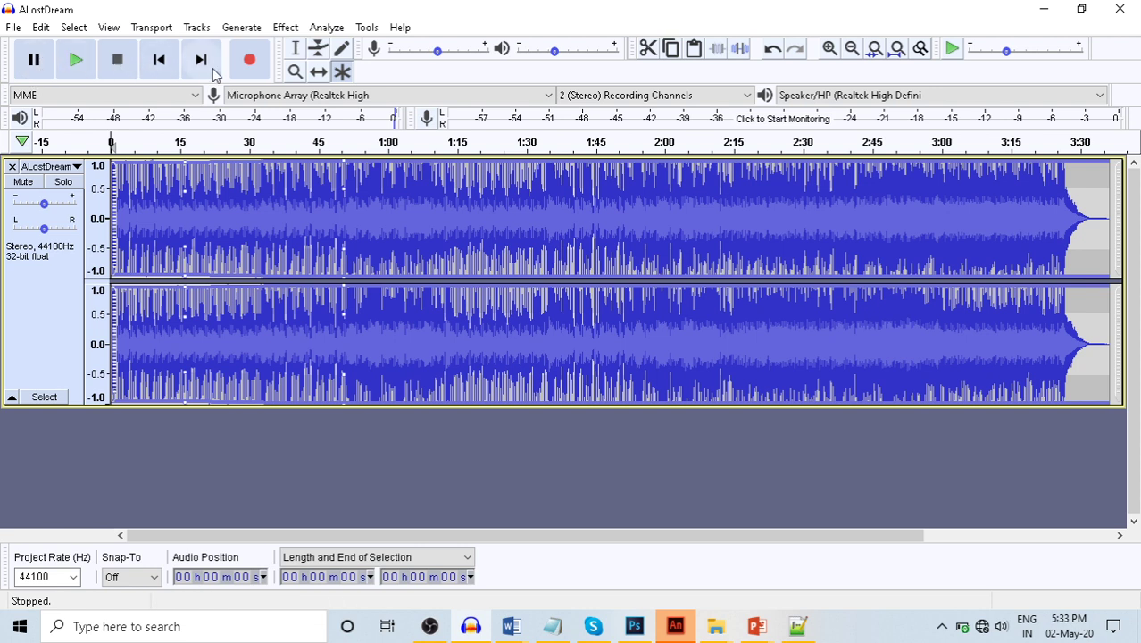
- Switch to PowerPoint to examine slide 4 with the labelled editor tools, player controls and tracks, and return to Audacity
key("alt+Tab")
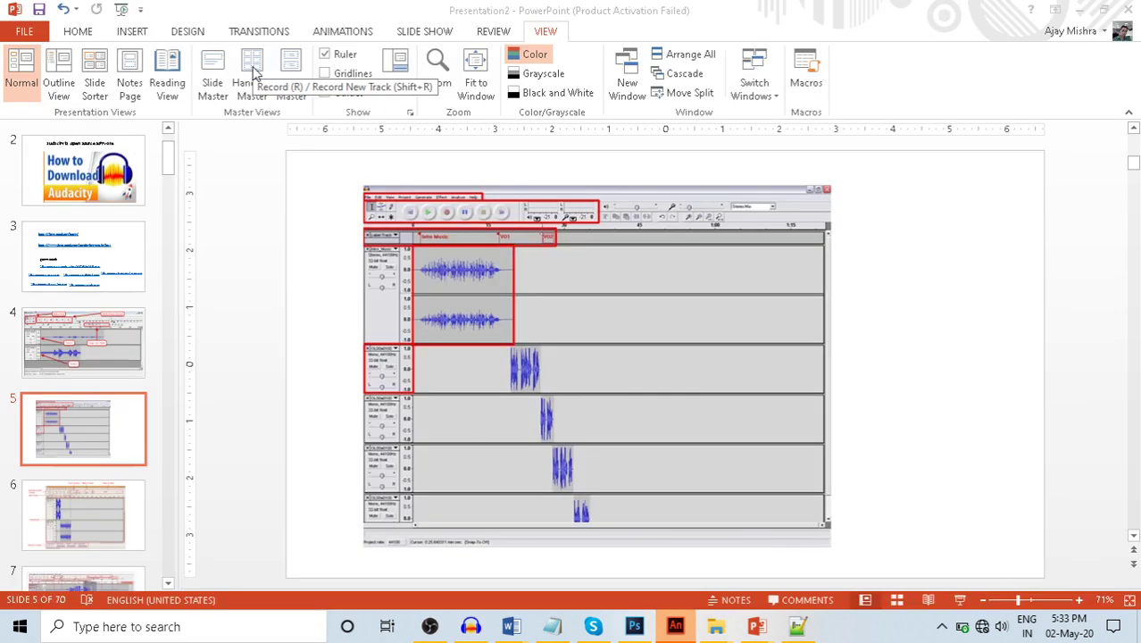
left_click(93, 366)
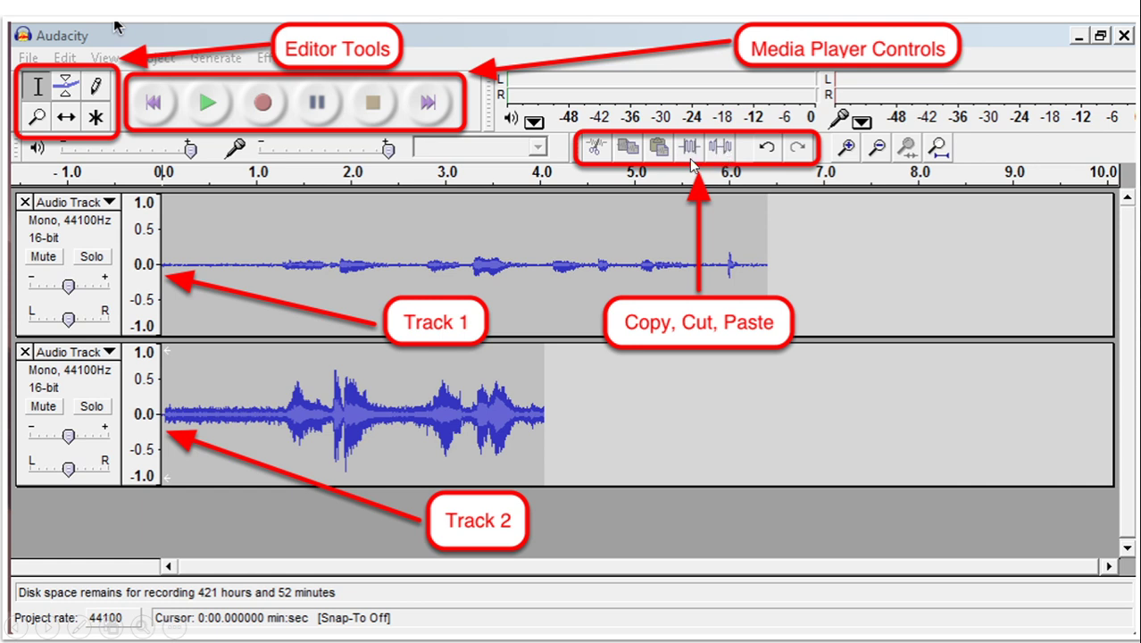
key("Escape")
key("alt+Tab")
key("Tab")
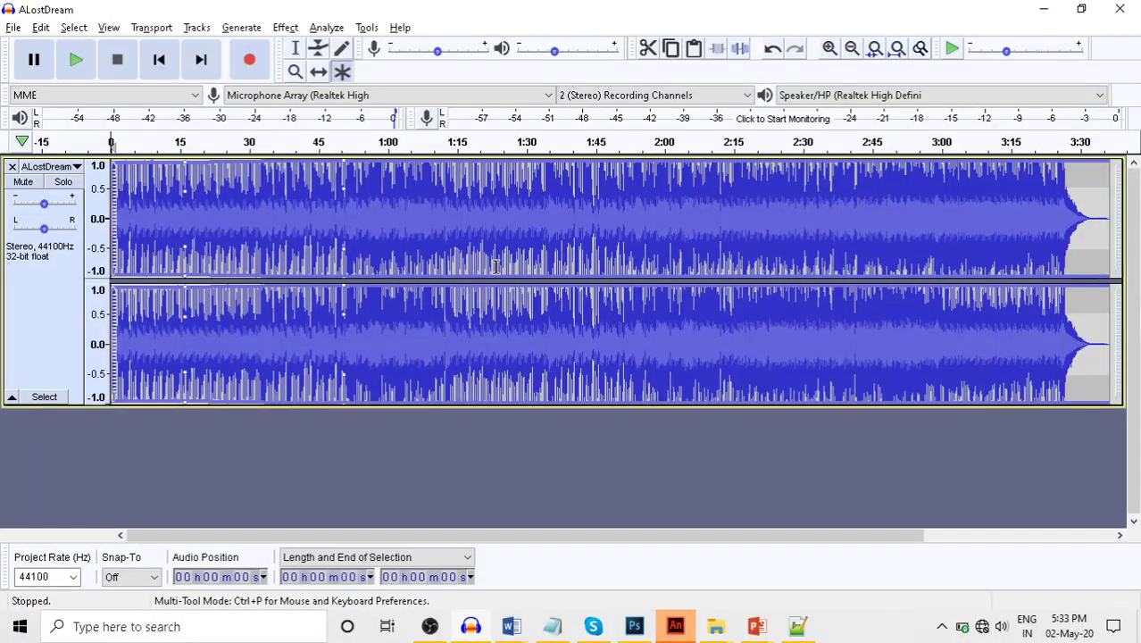
- Select the audio from about 0:48 to 1:24, trim everything outside it and undo the trim
left_click_drag(496, 266, 334, 268)
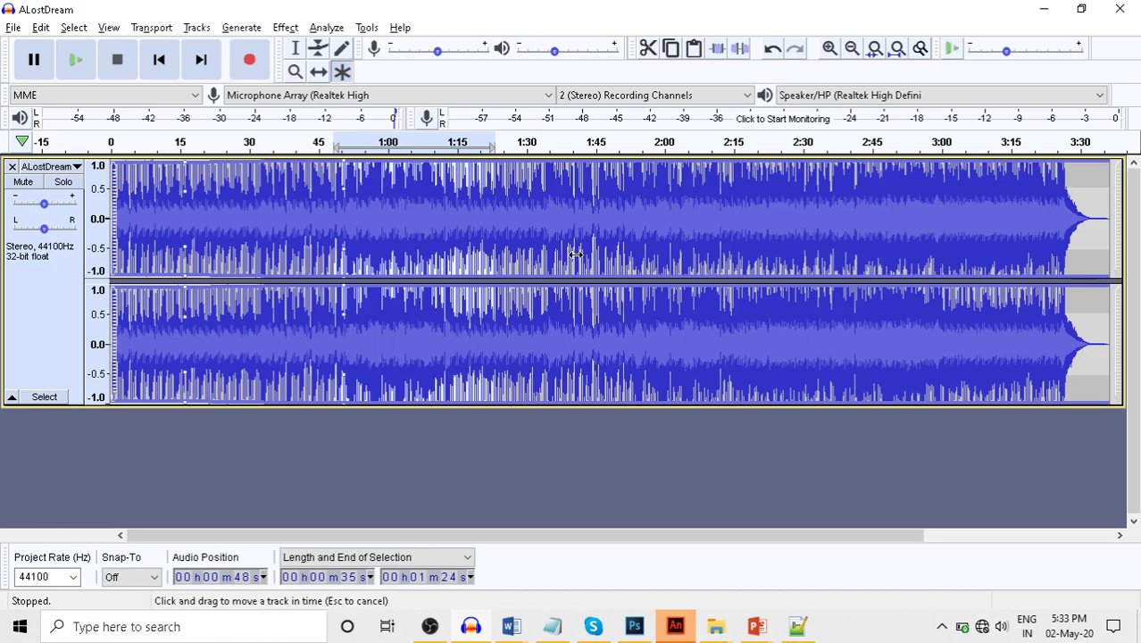
key("ctrl+t")
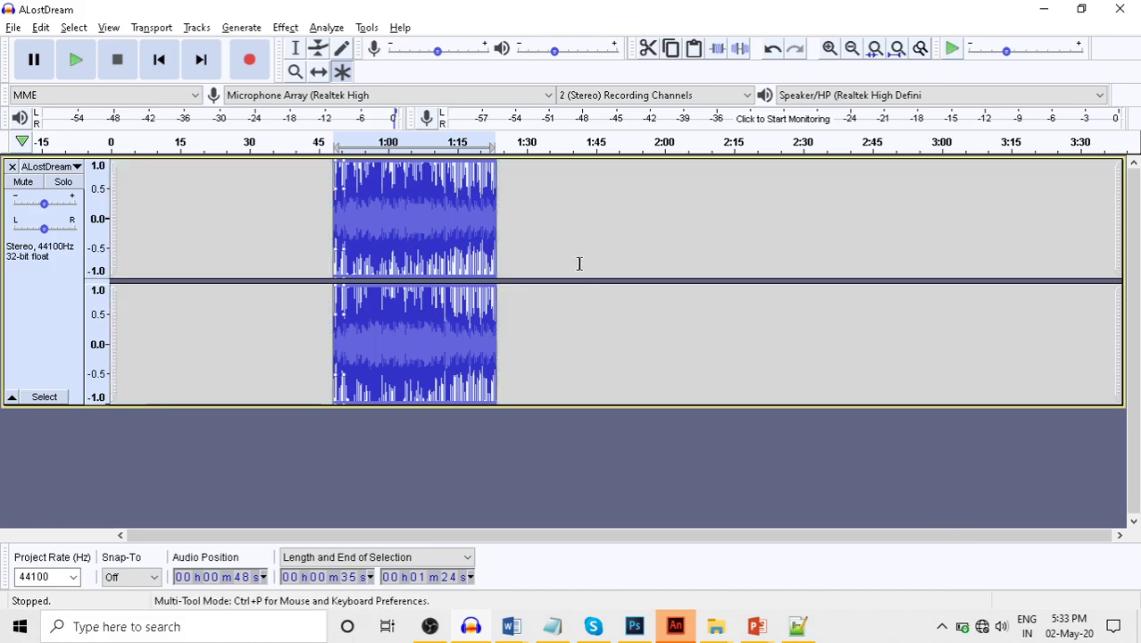
key("ctrl+z")
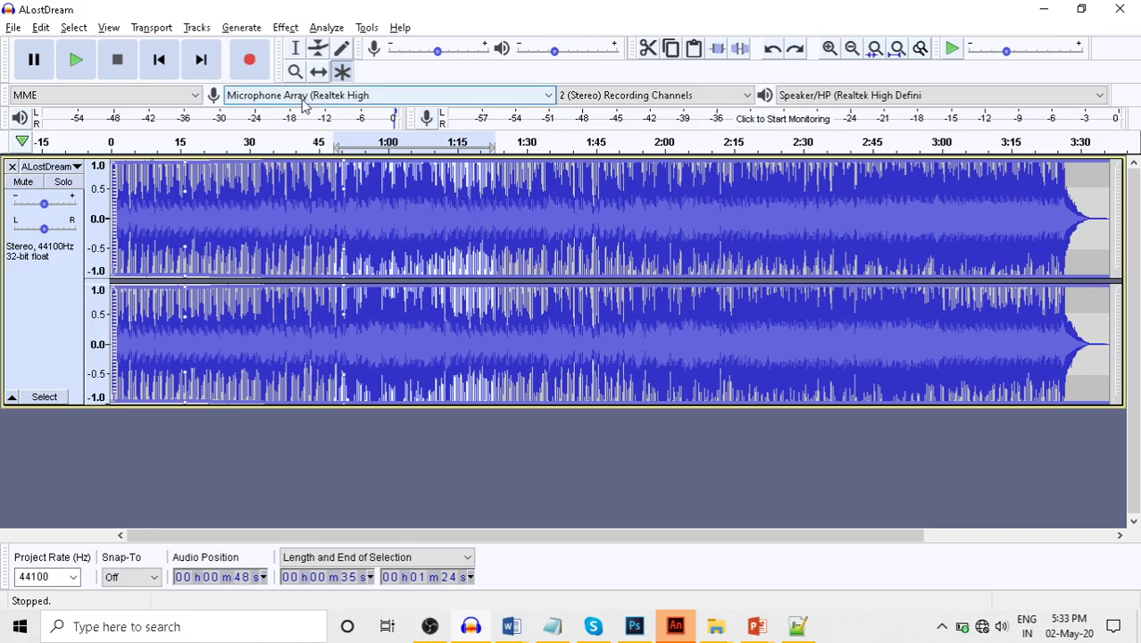
- Try silencing the selected audio and trimming the audio outside the selection, undoing each edit
left_click(740, 49)
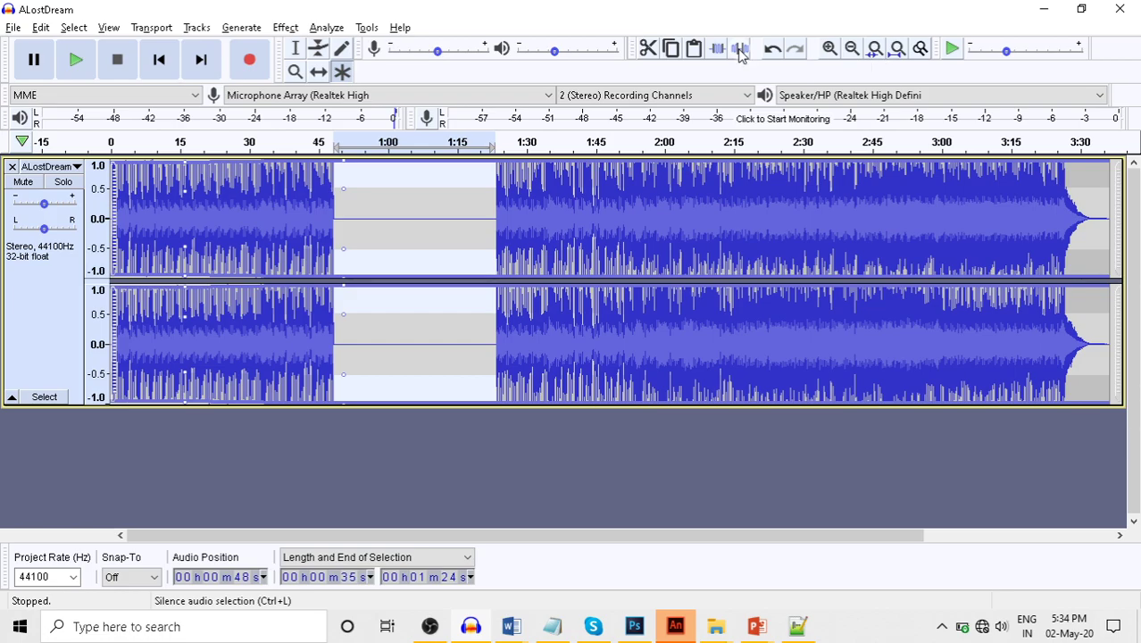
key("ctrl+z")
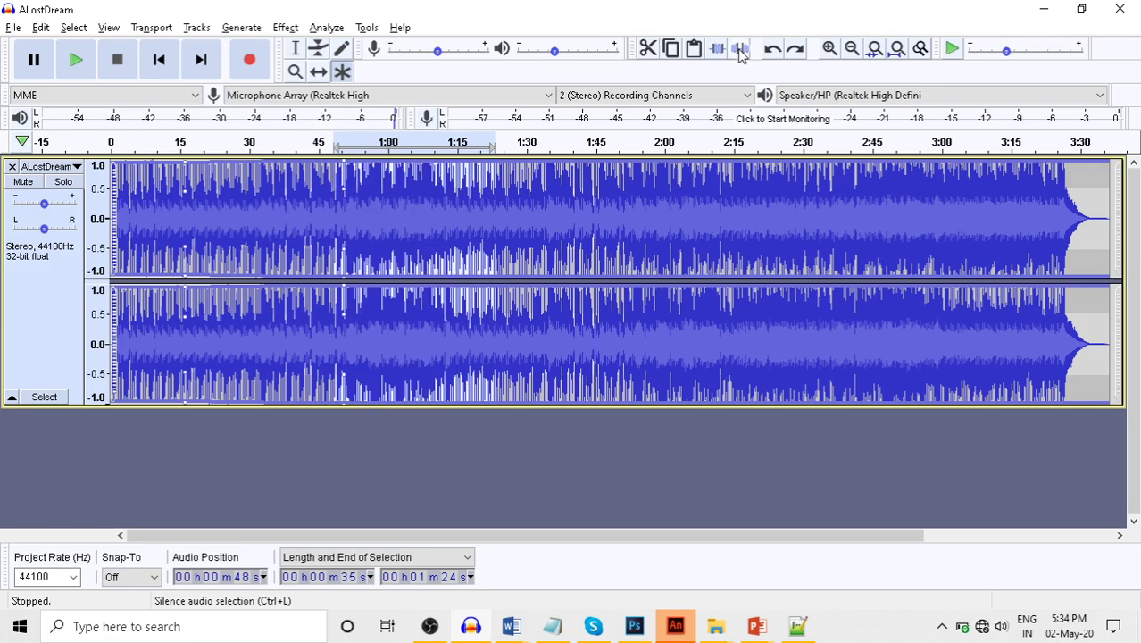
left_click(718, 50)
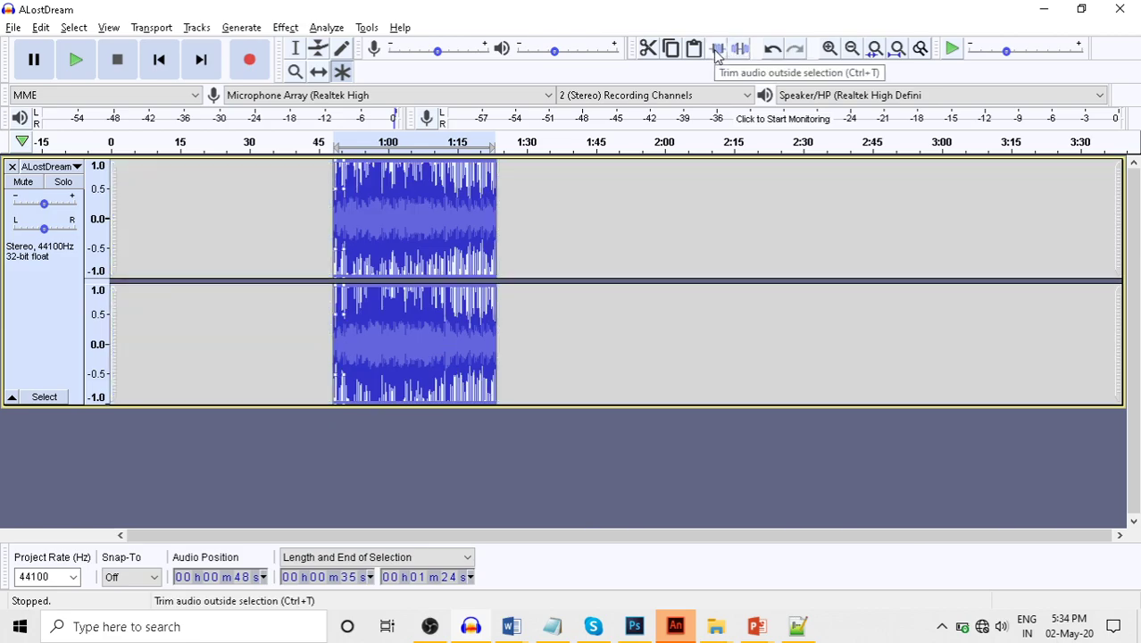
key("ctrl+z")
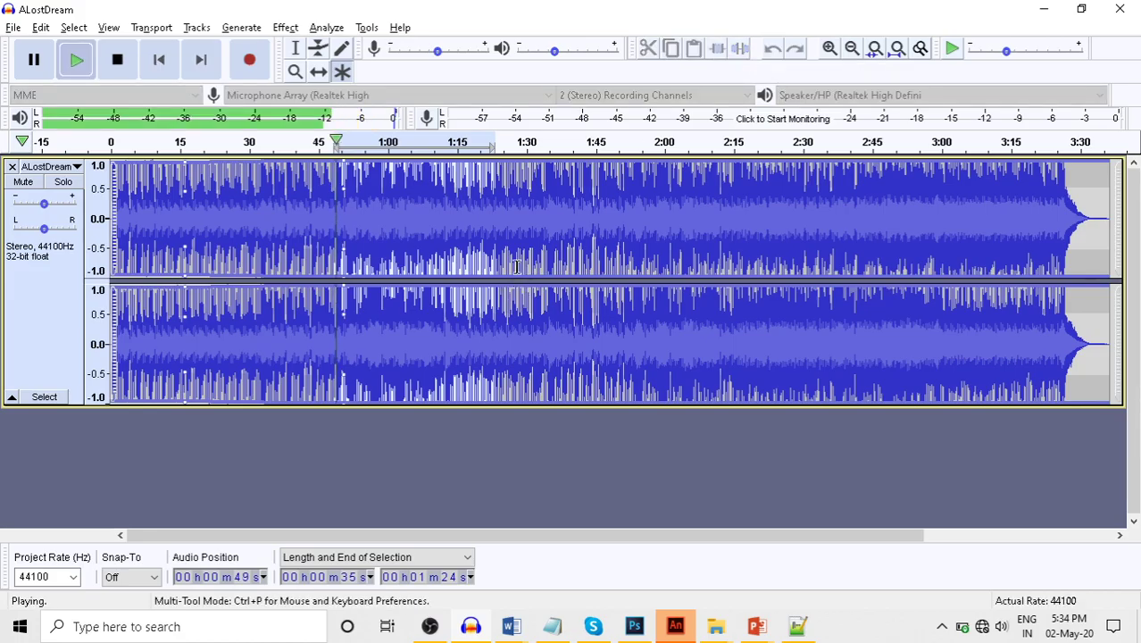
- Try to delete the audio from about 0:40 to 1:30 while the track is playing
left_click_drag(526, 259, 297, 237)
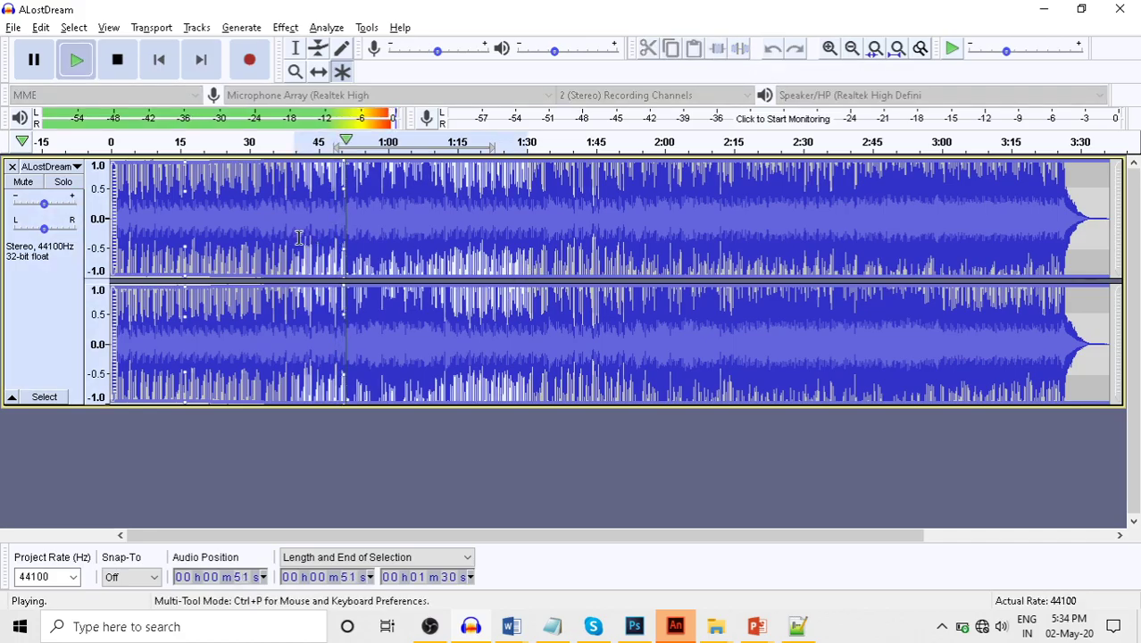
key("Delete")
left_click(628, 344)
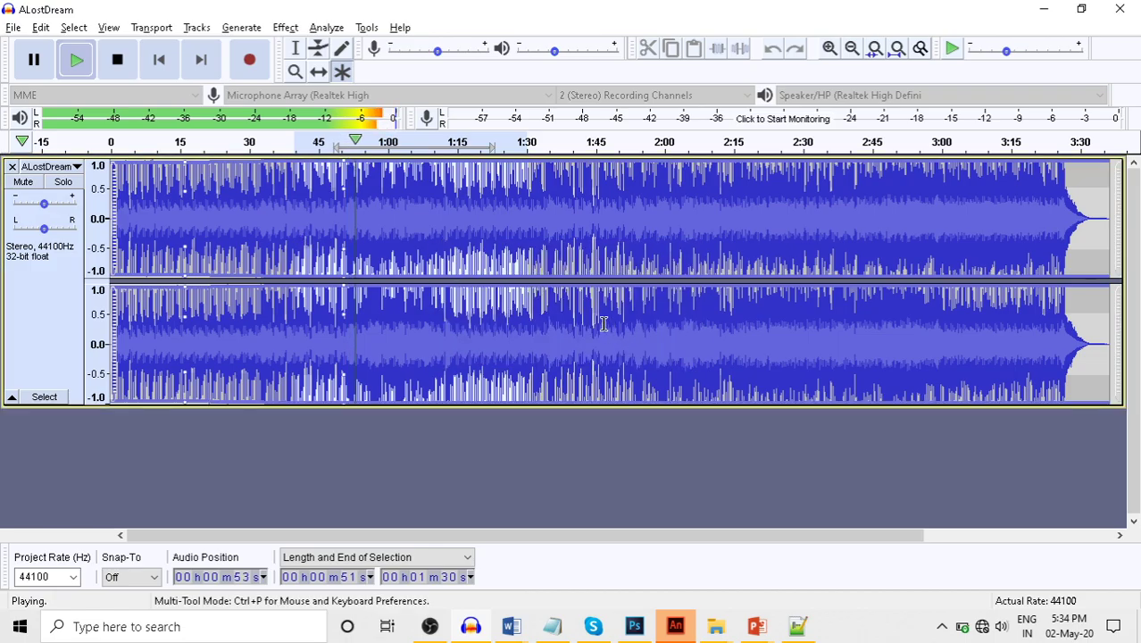
- Stop playback and delete the audio from about 1:04 to 1:47 in the stereo track
key("space")
left_click_drag(602, 299, 408, 286)
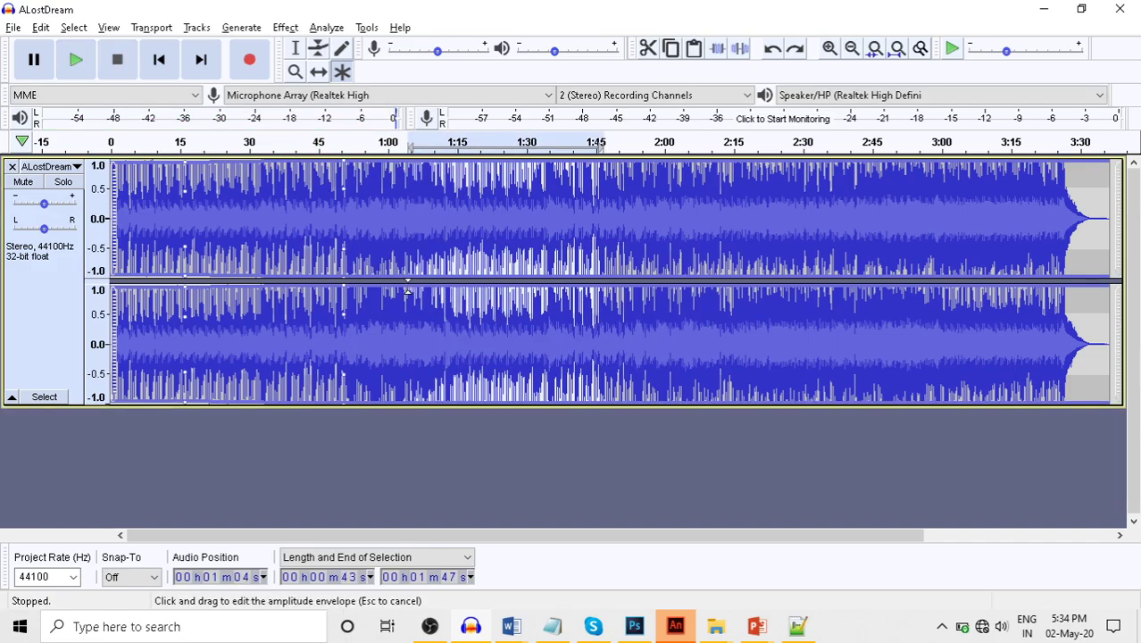
key("Delete")
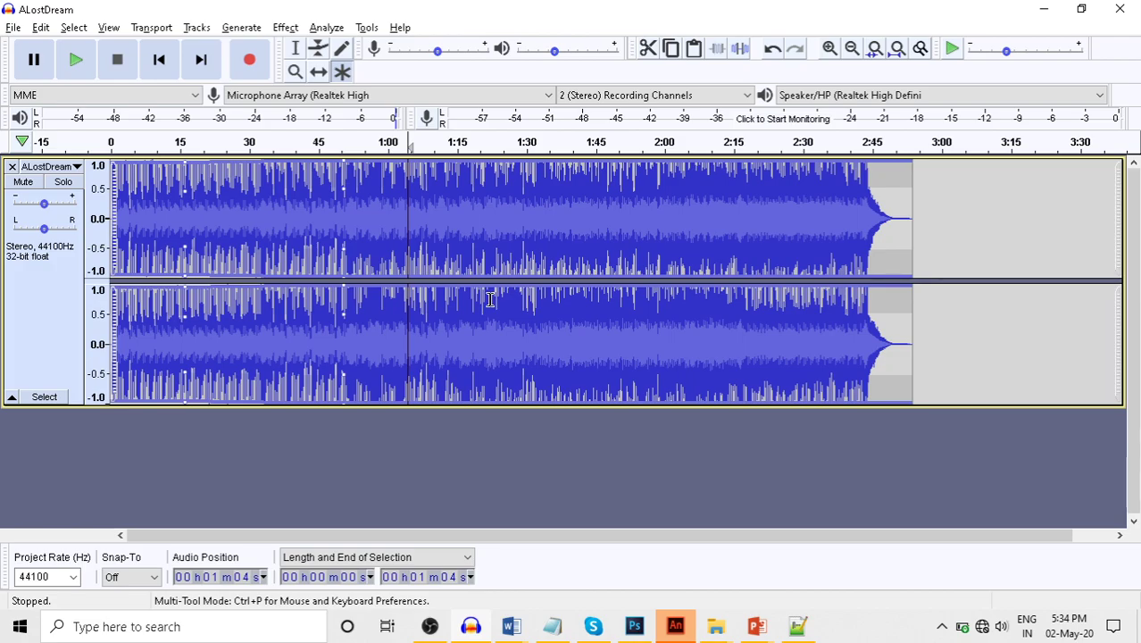
- Undo the last deletion and return the cursor to the start of the track
key("ctrl+z")
key("Home")
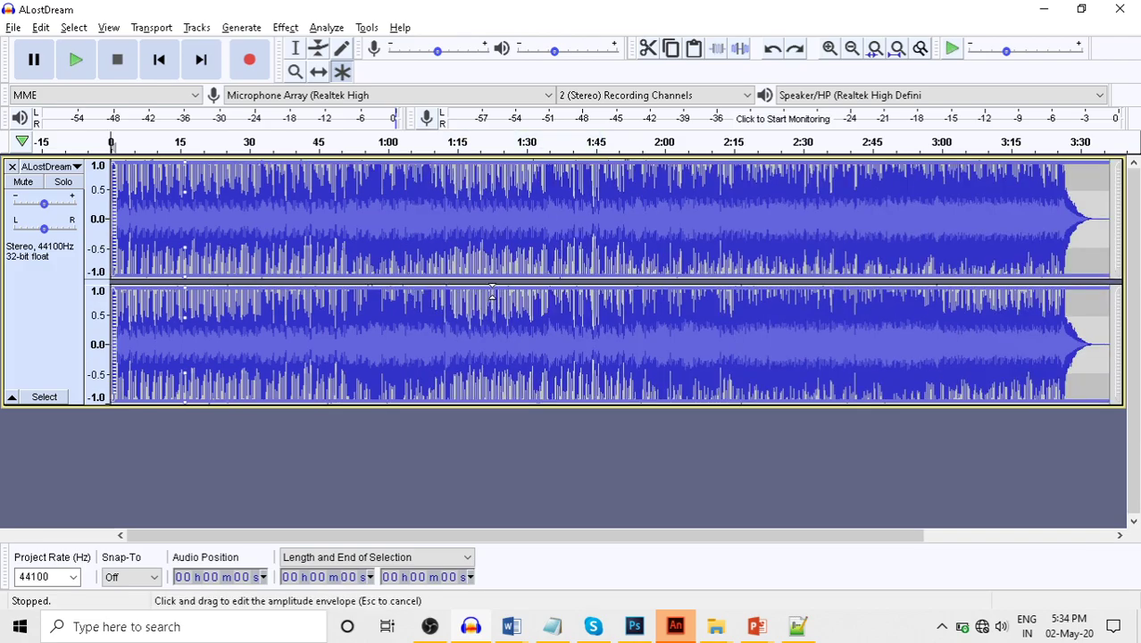
left_click(492, 293)
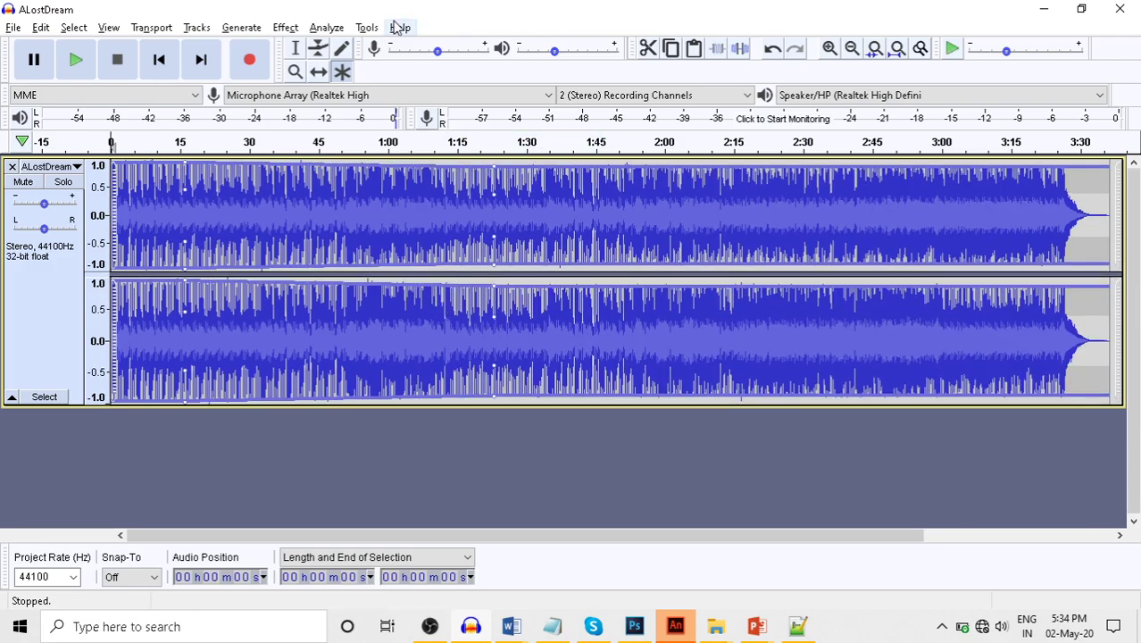
- Select the audio from about 0:48 to 1:44 with the Selection tool and silence it
left_click(295, 48)
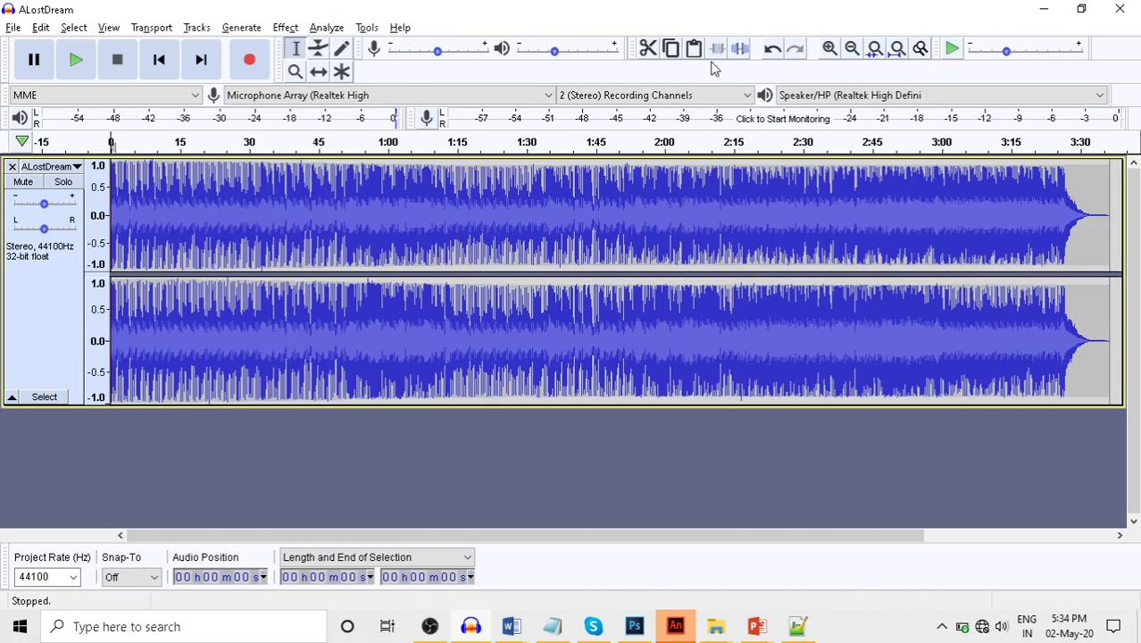
left_click_drag(587, 240, 343, 266)
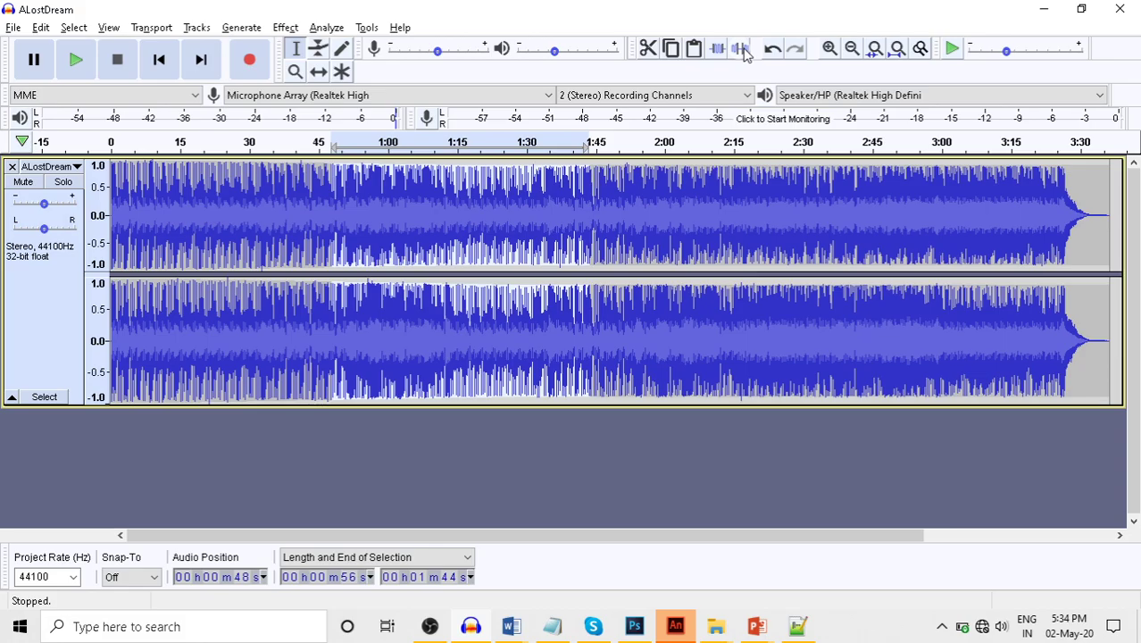
left_click(740, 49)
- Play the track from about 0:37 into the silenced section, and undo the silencing
left_click(280, 247)
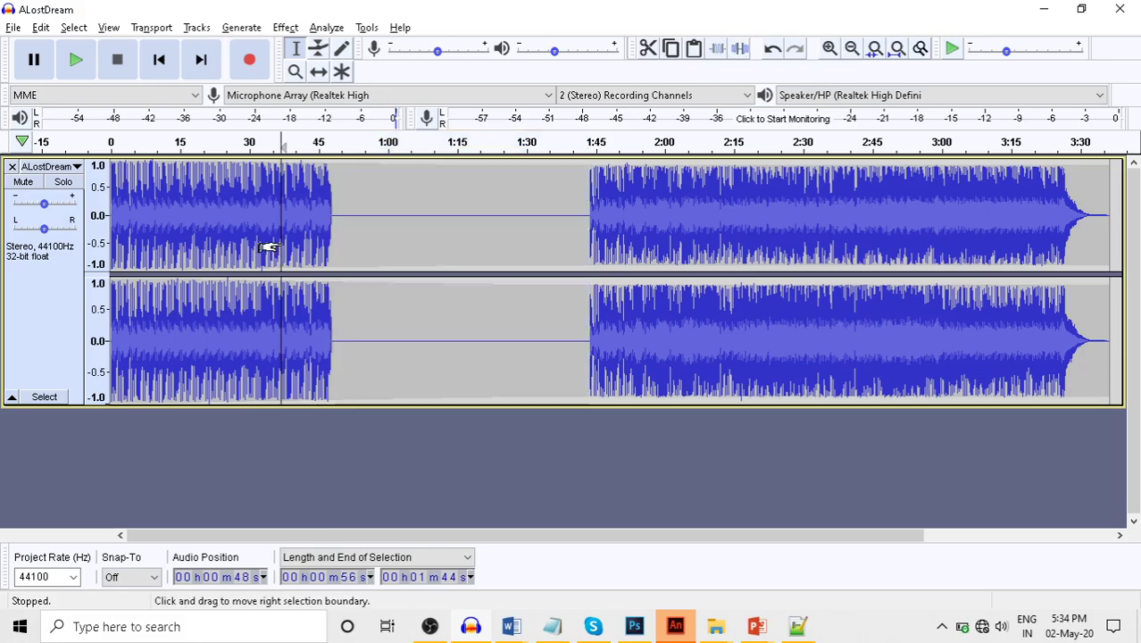
key("space")
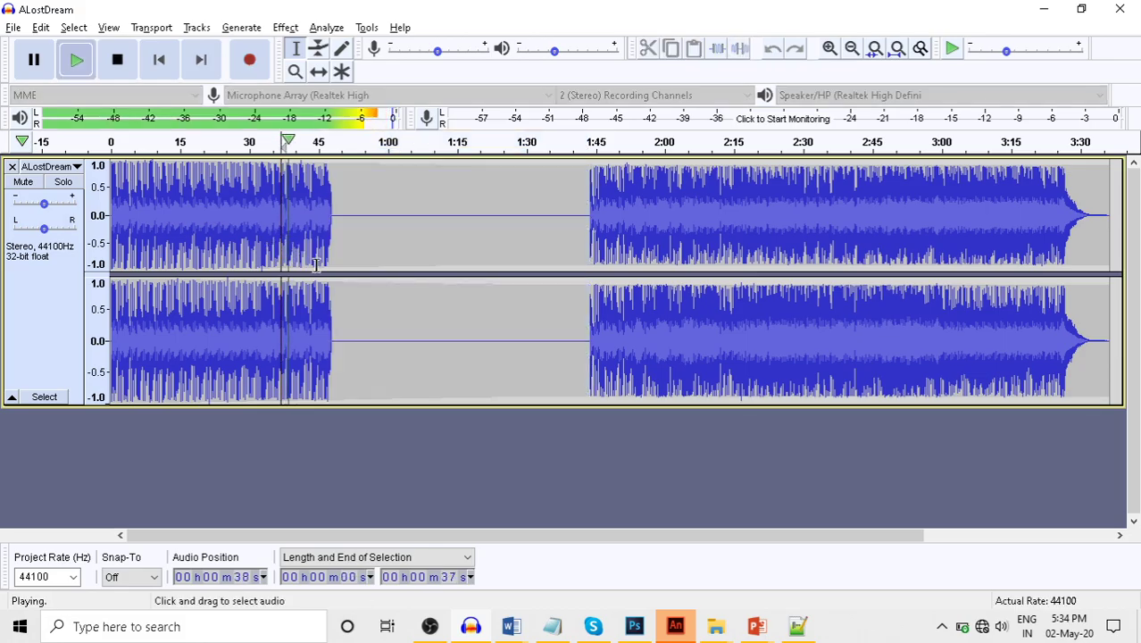
key("space")
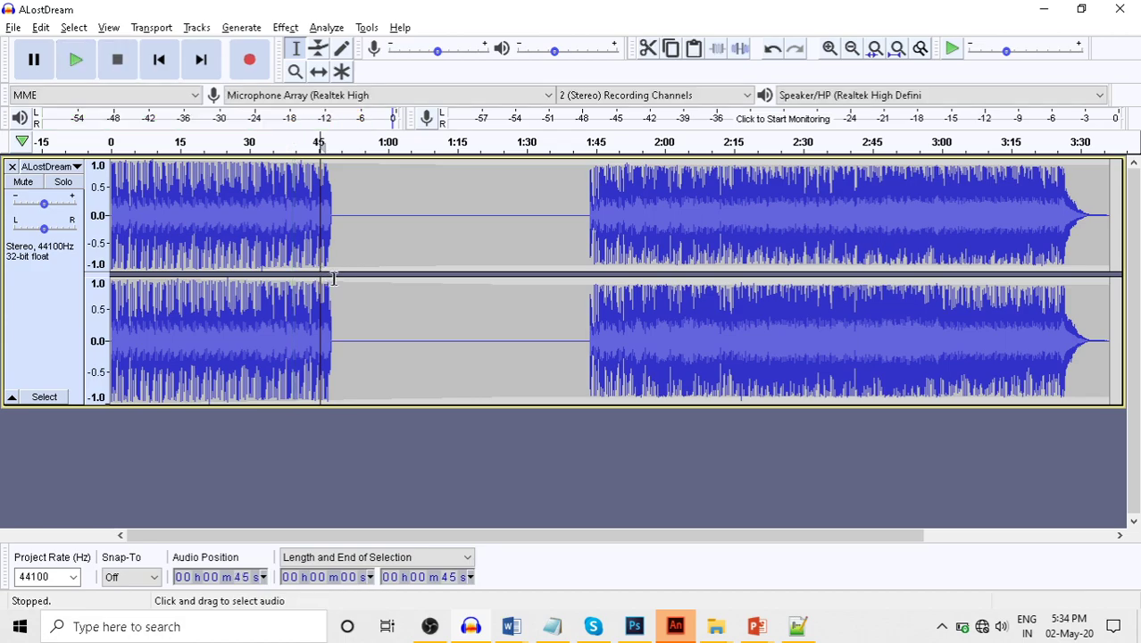
key("space")
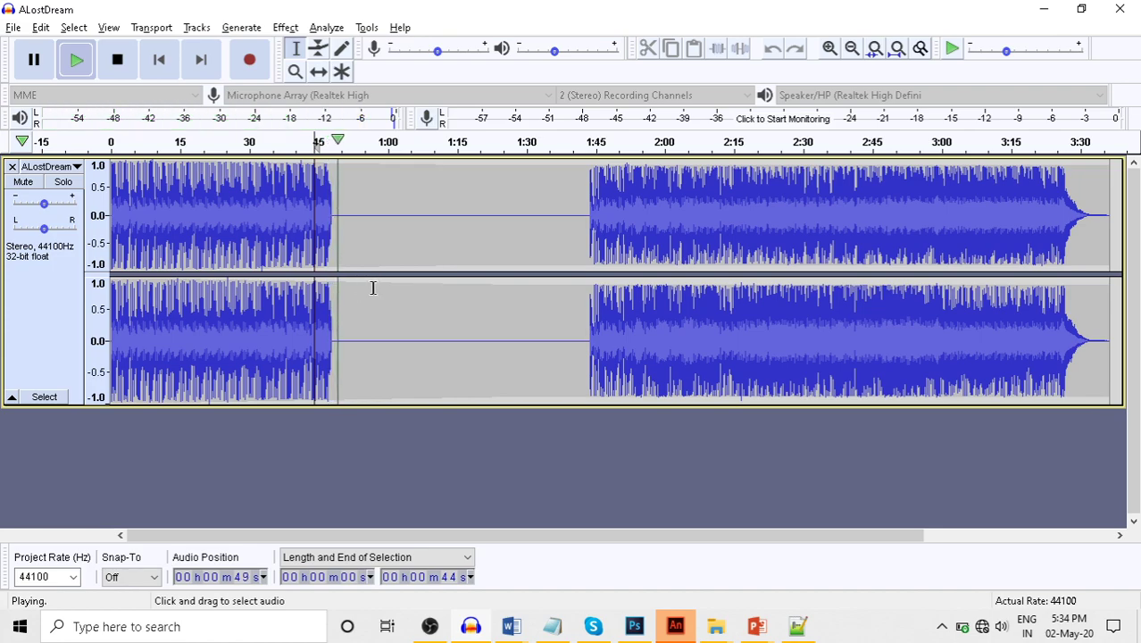
left_click(575, 295)
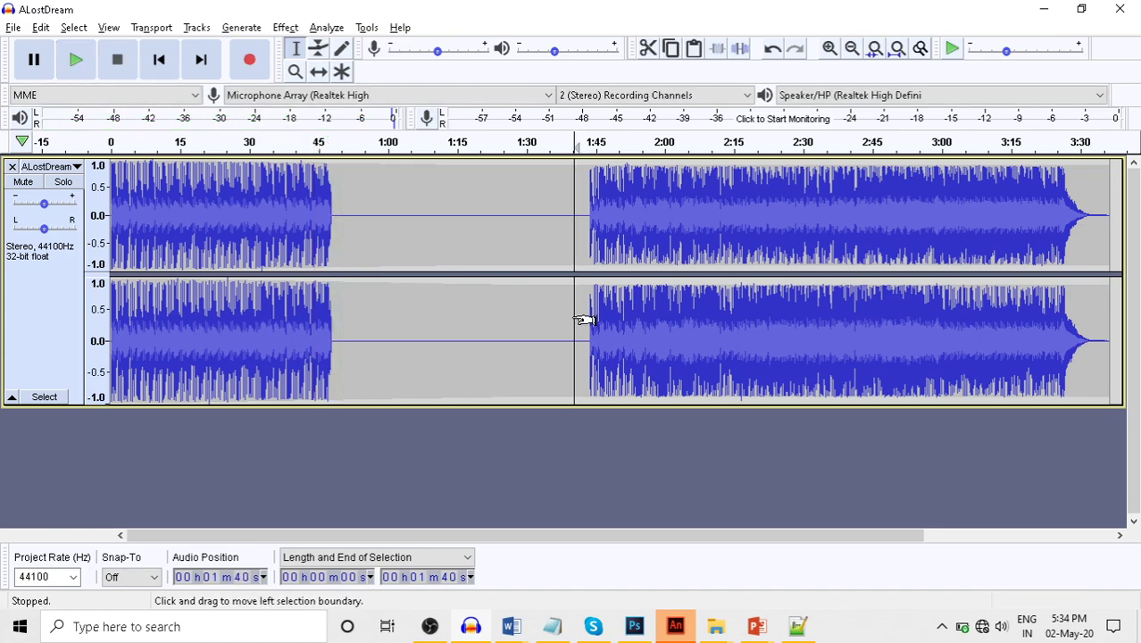
key("ctrl+z")
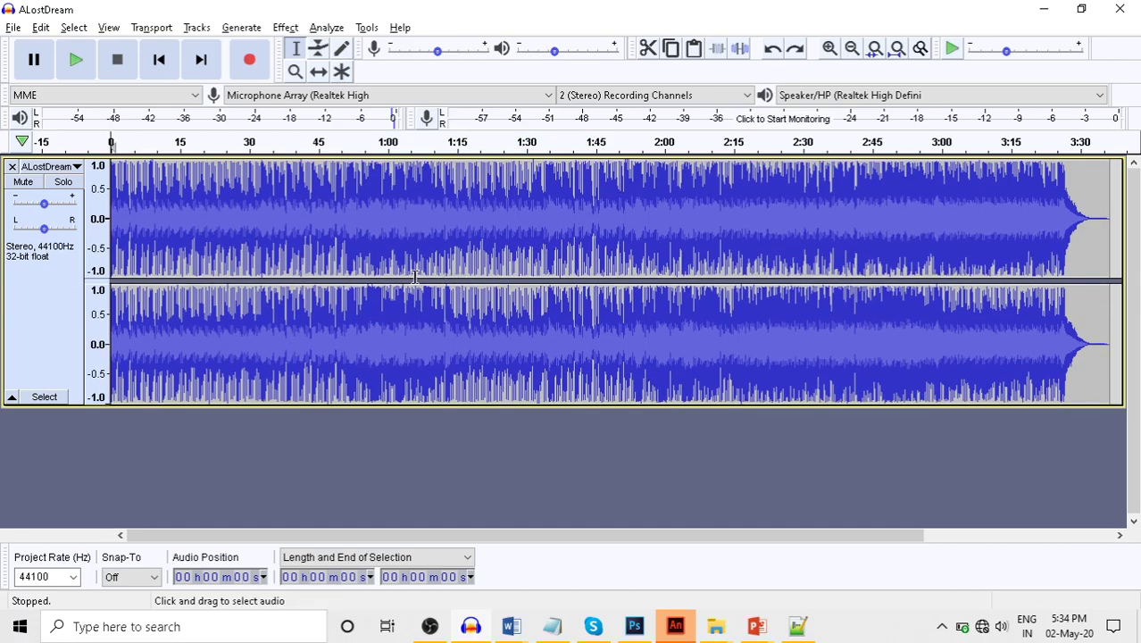
- Delete the audio from about 1:06 to 1:48 and undo the deletion
left_click_drag(415, 277, 610, 278)
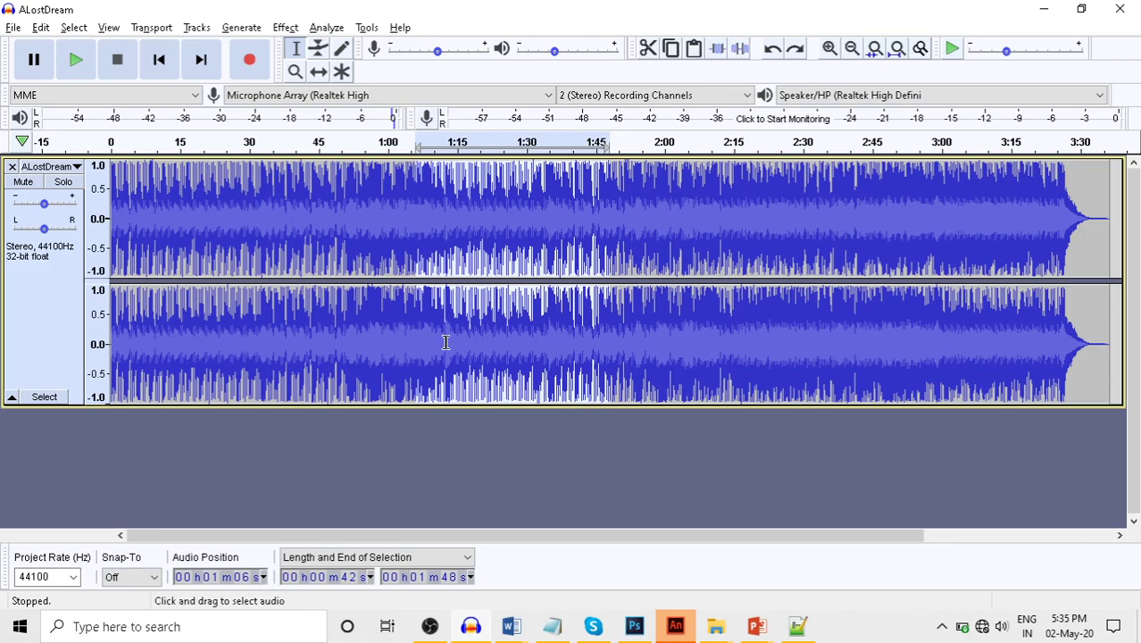
key("Delete")
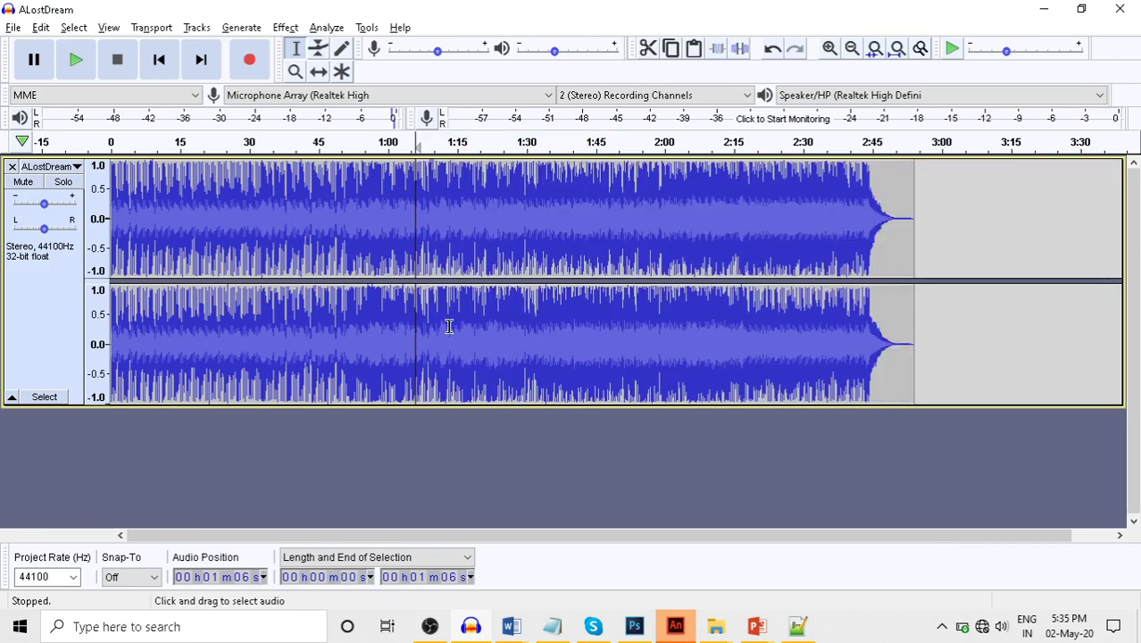
key("ctrl+z")
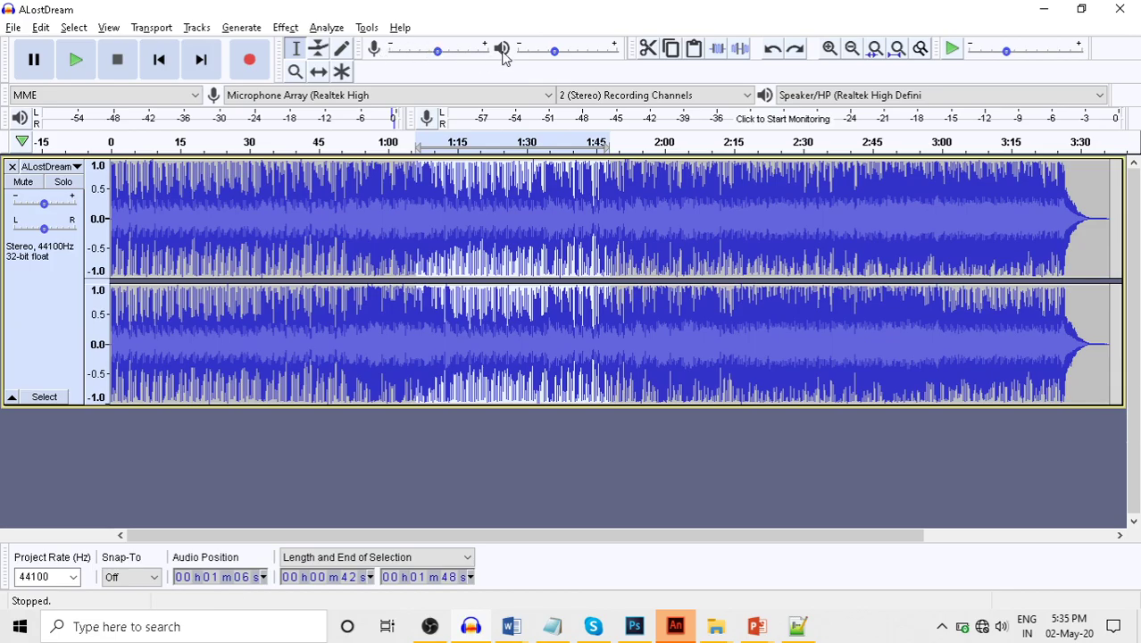
- Try a recording volume of 0.97, set the playback volume to 0.51, and bring the recording volume back to mid-level
left_click_drag(438, 51, 465, 56)
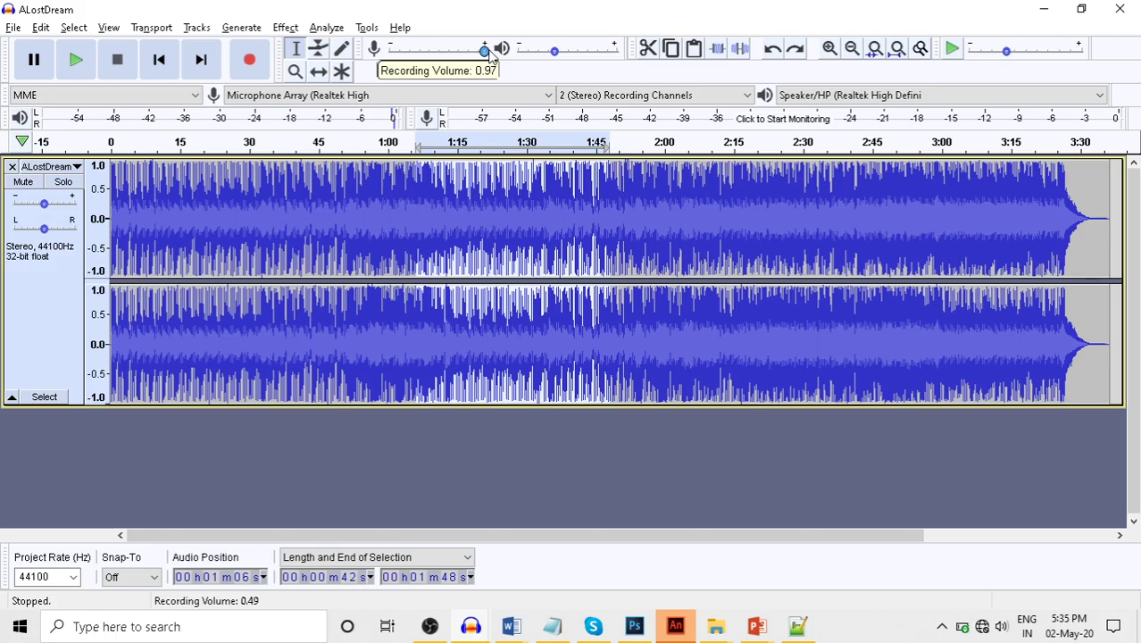
left_click_drag(554, 52, 595, 54)
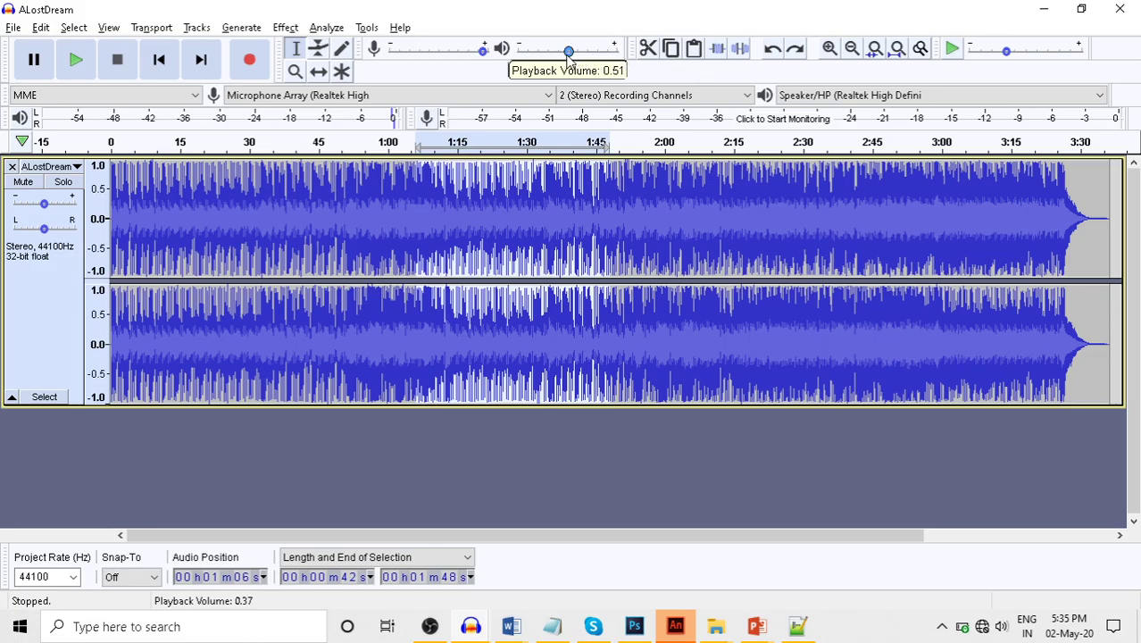
left_click_drag(484, 52, 438, 54)
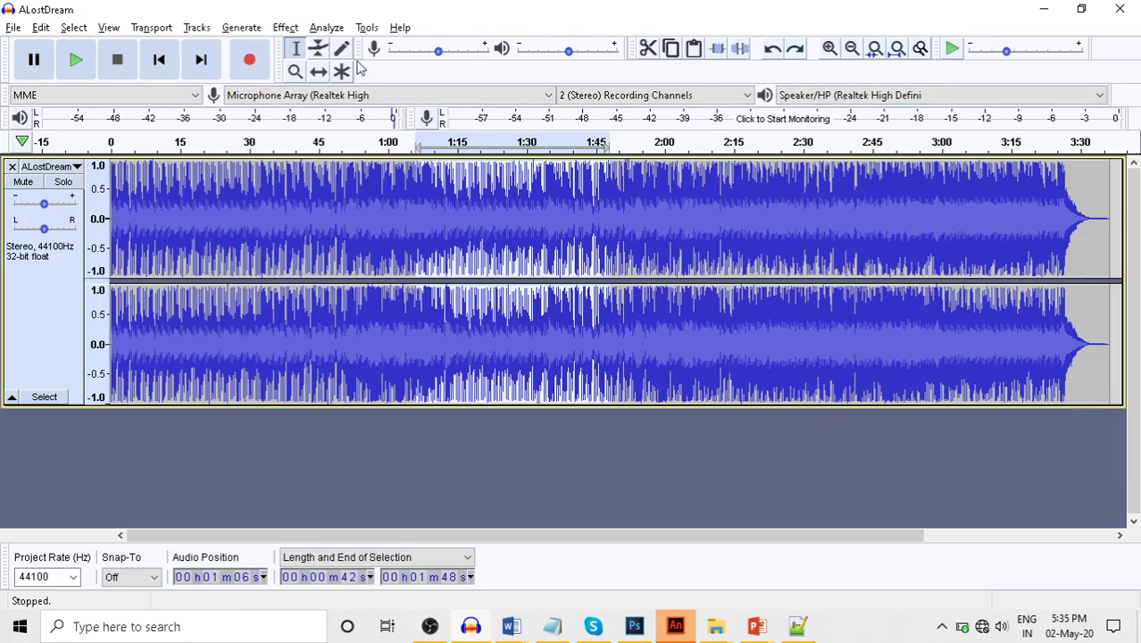
- Rearrange the mixer and edit toolbars so they sit around the play-at-speed toolbar, and lengthen the mixer's volume sliders
left_click_drag(365, 51, 645, 76)
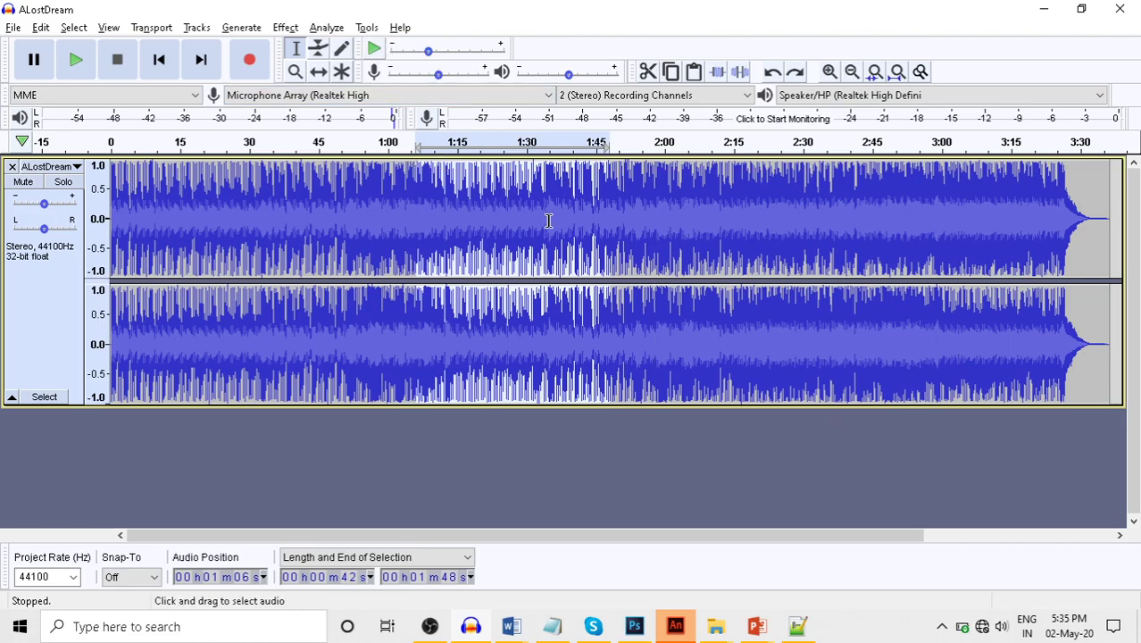
left_click_drag(636, 75, 535, 57)
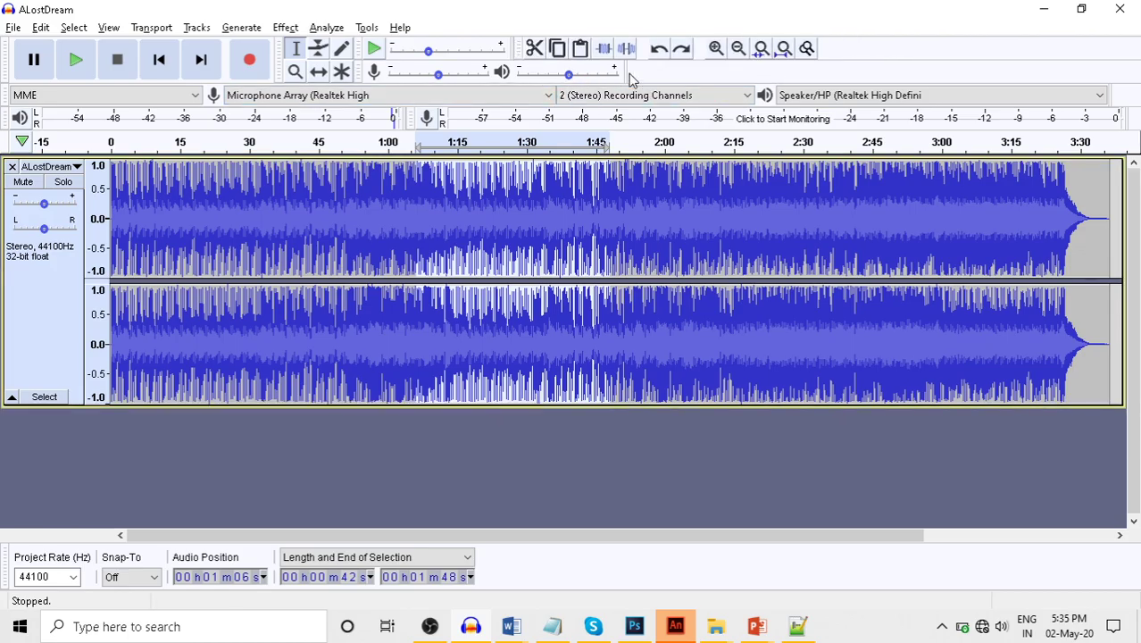
left_click_drag(630, 78, 964, 69)
scroll(522, 76, "up", 3)
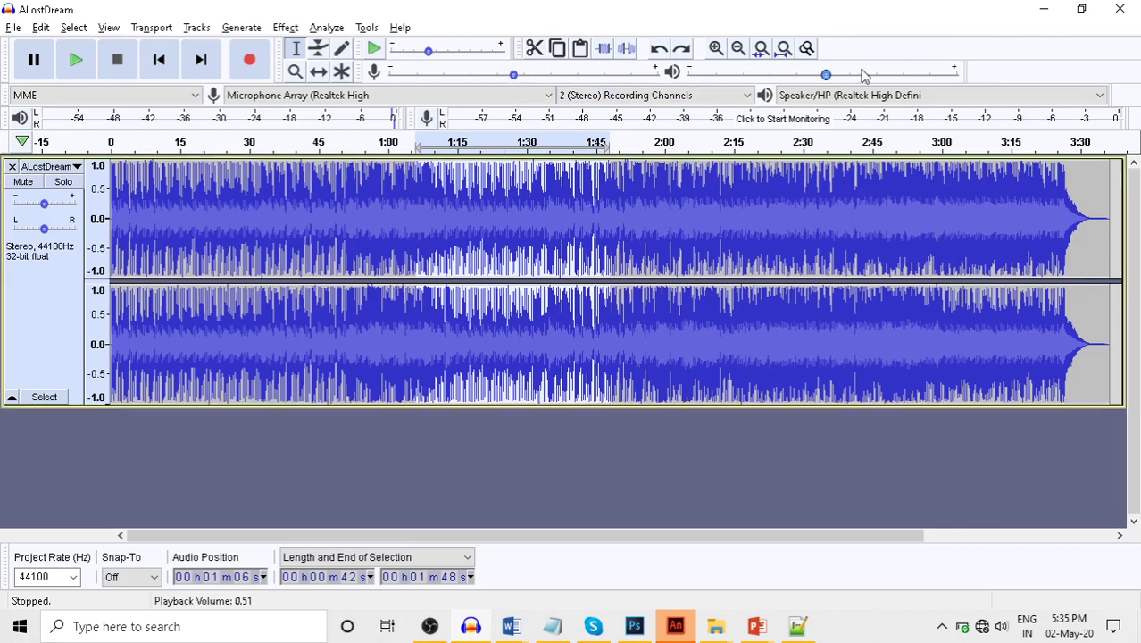
left_click_drag(962, 76, 722, 73)
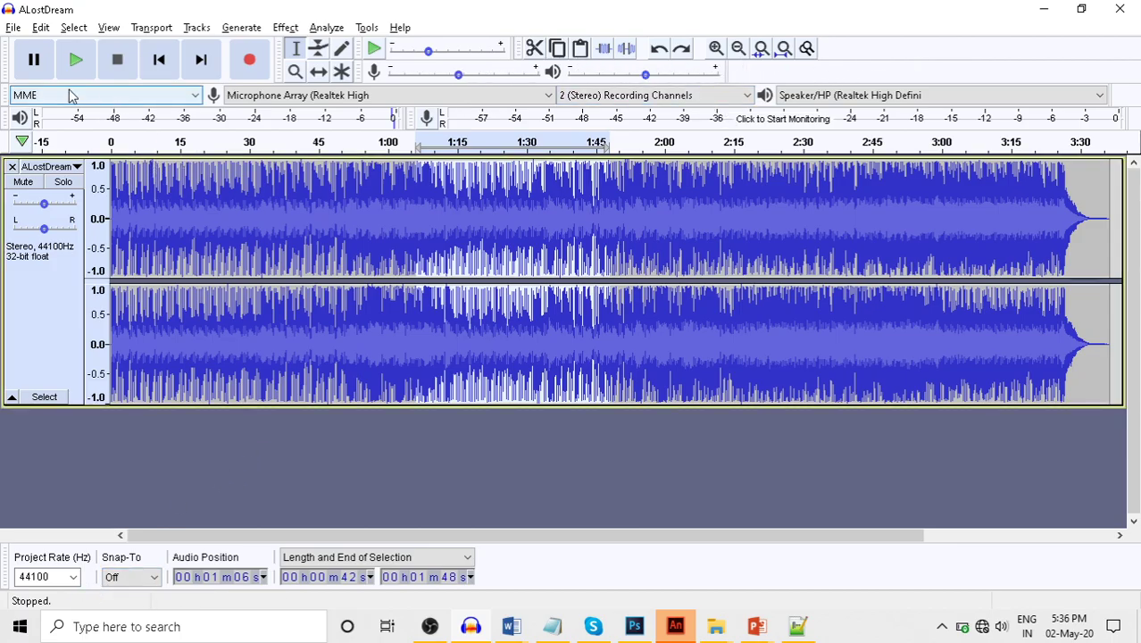
- Zoom in on the audio from about 0:30 to 0:55 with the Zoom tool, and fit the whole project in view
left_click(294, 72)
left_click_drag(263, 258, 364, 263)
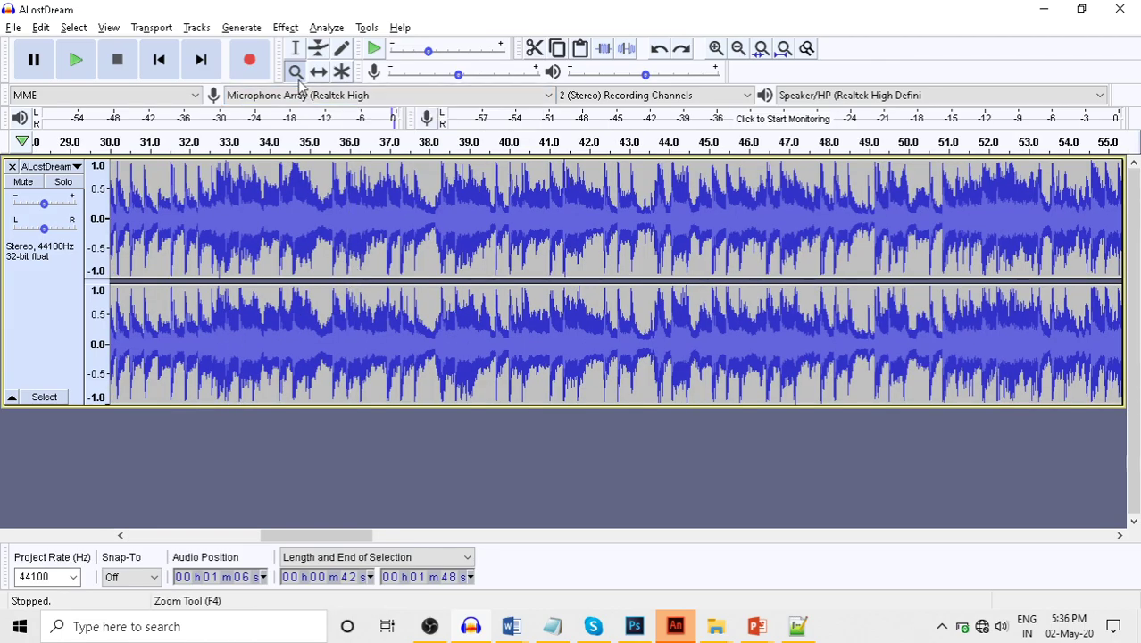
left_click(296, 50)
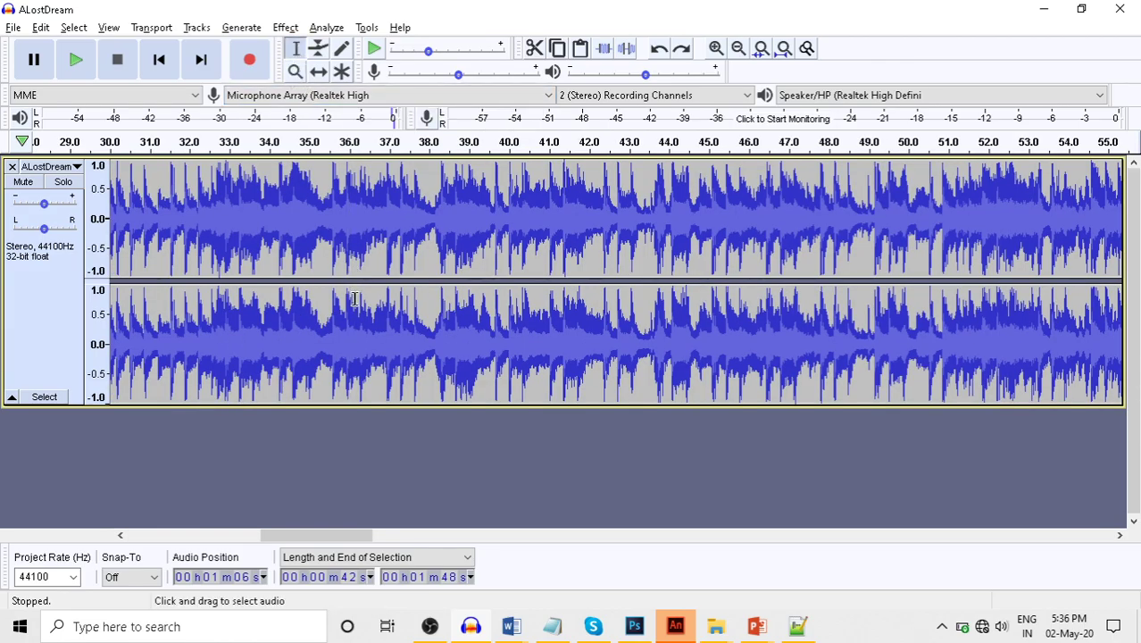
key("ctrl+f")
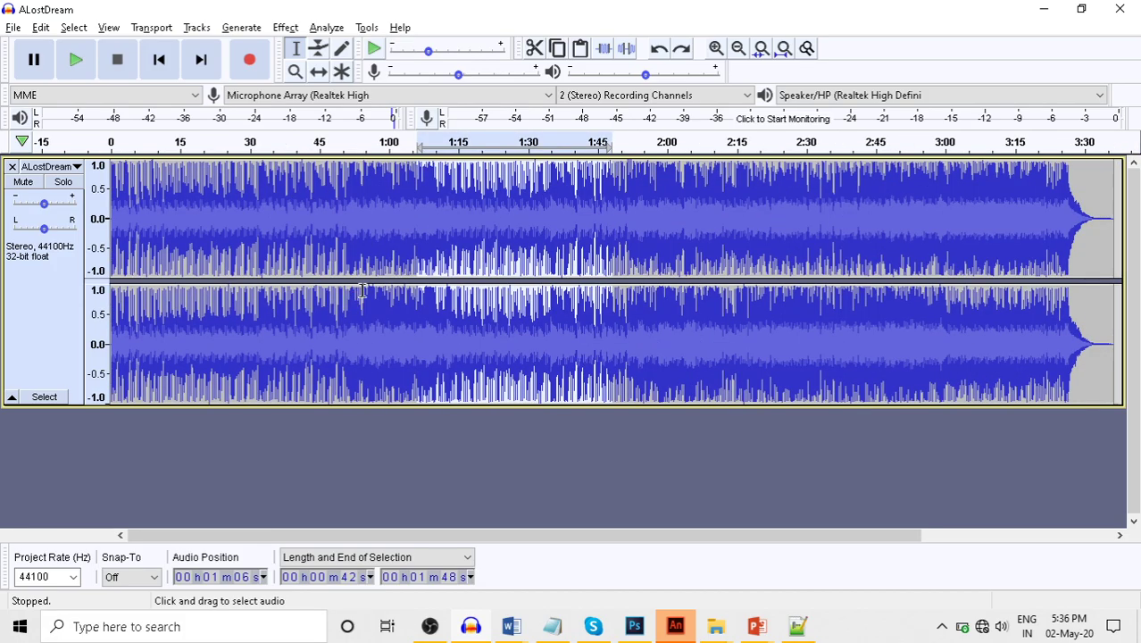
- Examine the waveform at closer, normal and wider zoom levels, including its beginning, and fit the whole project in view again
key("ctrl+1")
key("ctrl+2")
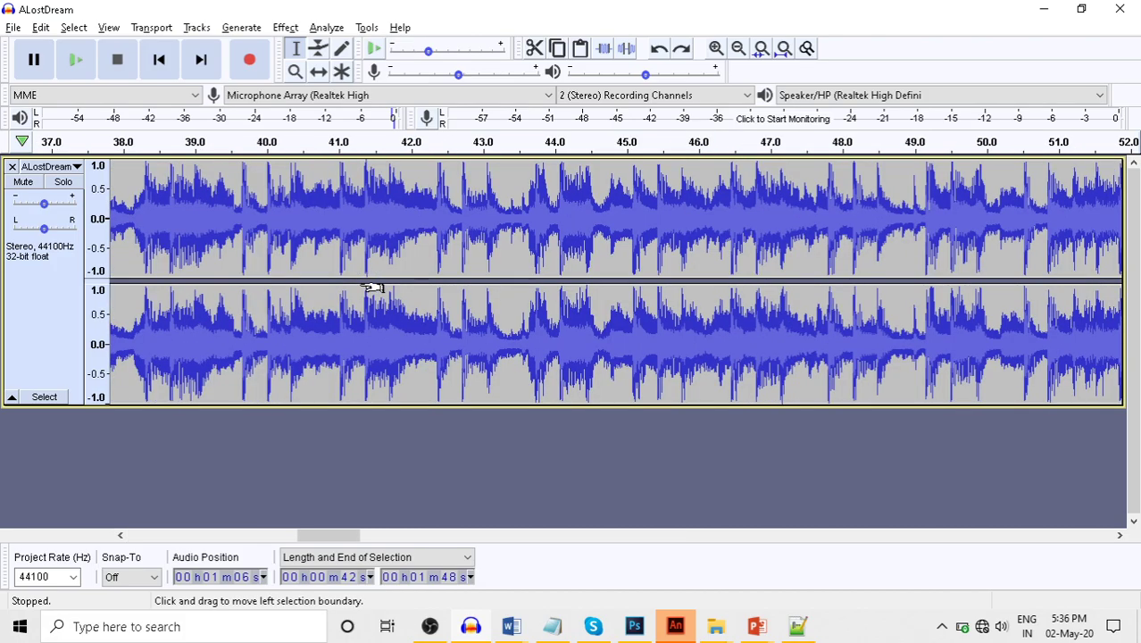
key("ctrl+3")
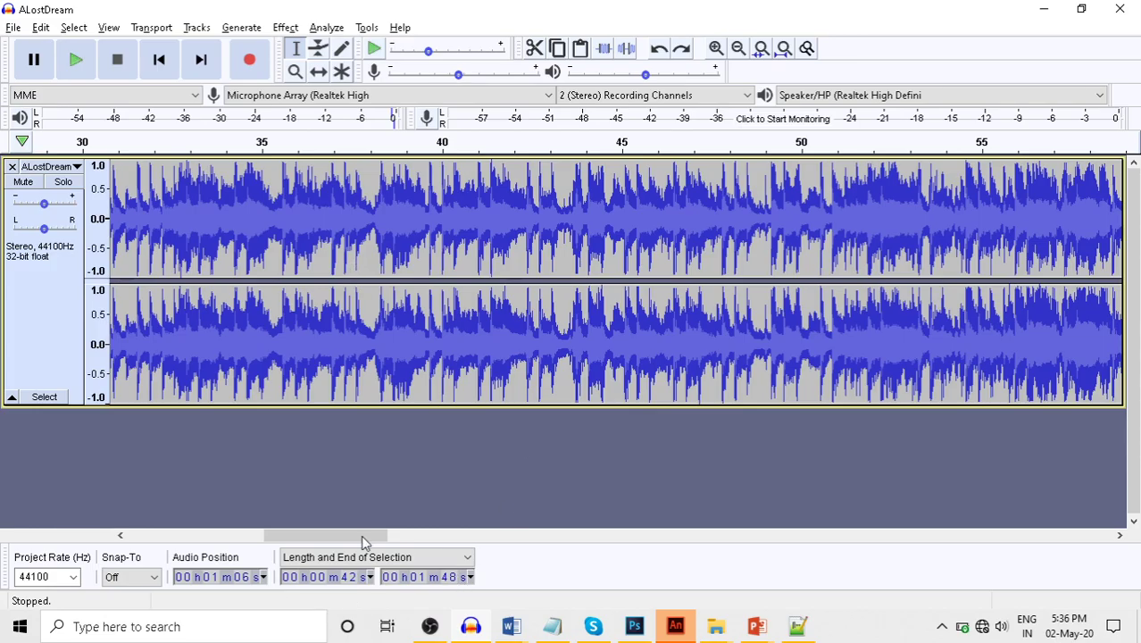
left_click_drag(361, 535, 81, 576)
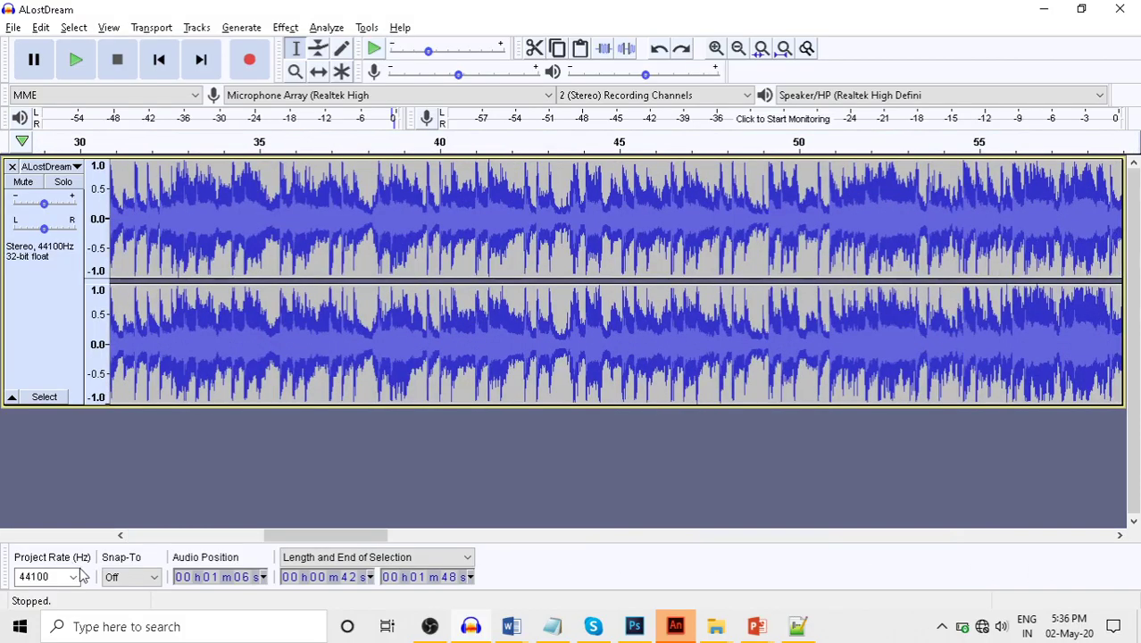
left_click_drag(409, 569, 195, 568)
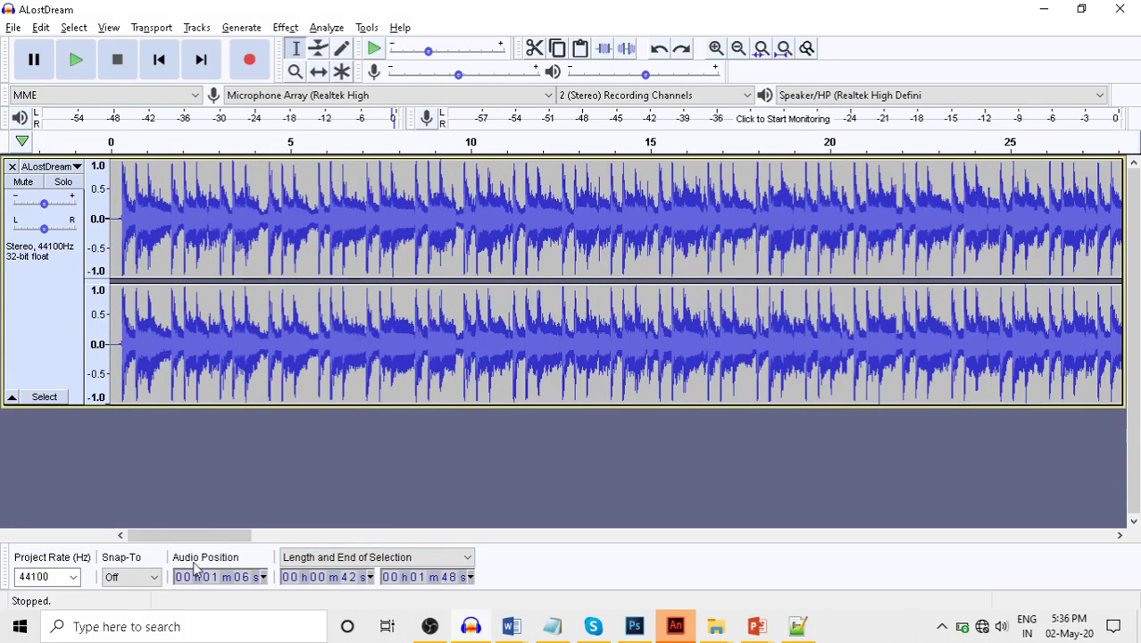
key("ctrl+f")
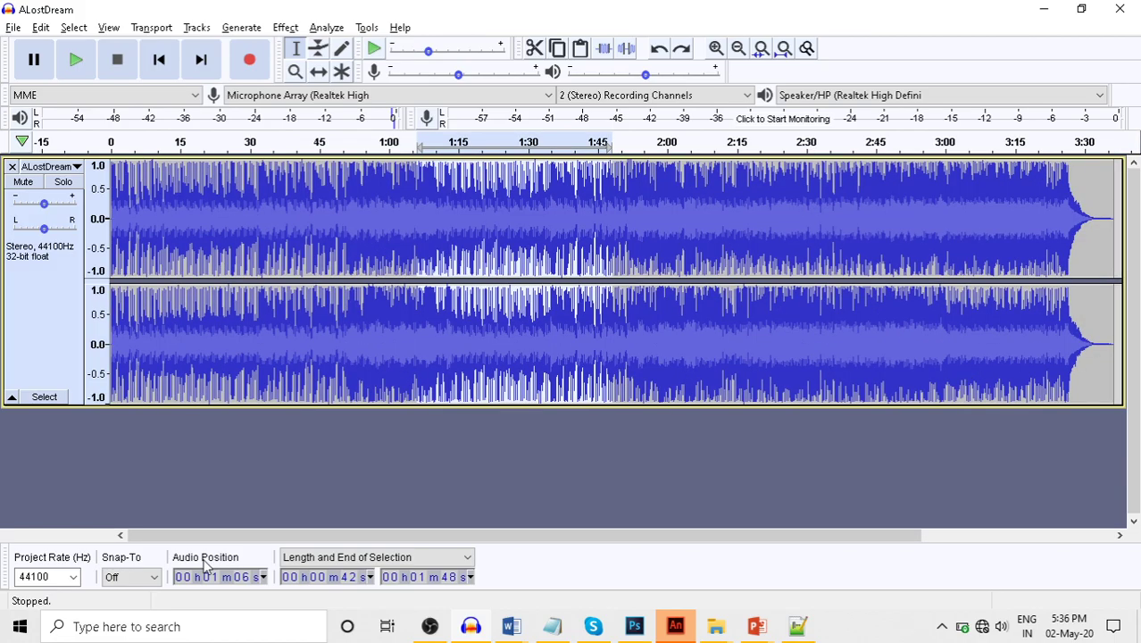
- Place the cursor at about 0:59, zoom in around it and zoom back out to the full track
left_click(384, 277)
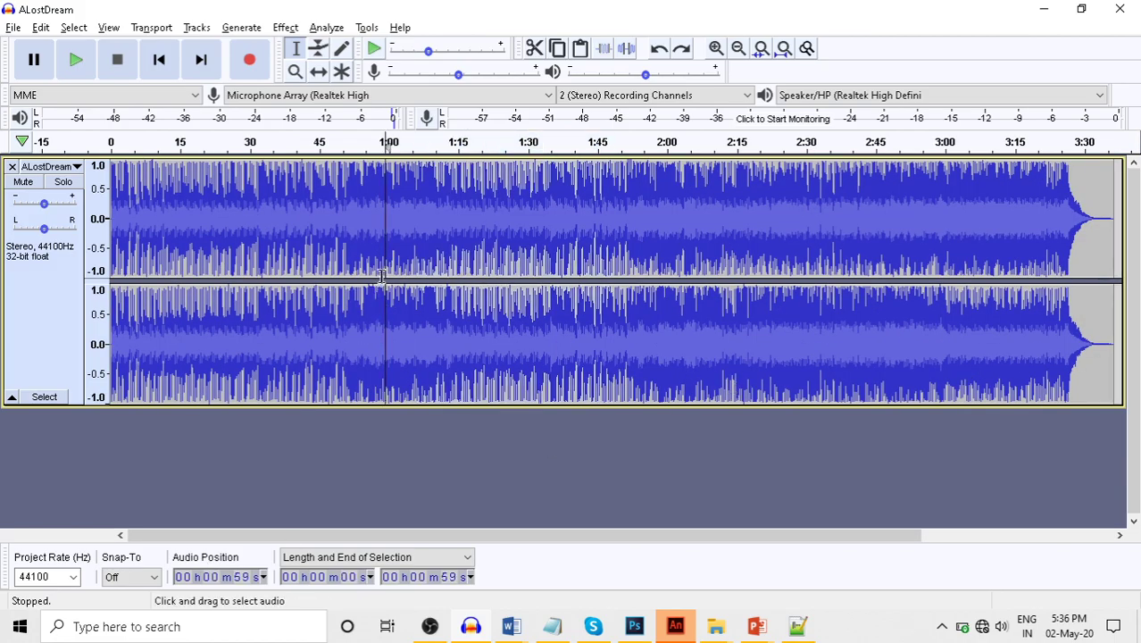
key("ctrl+1")
key("ctrl+1")
key("ctrl+1")
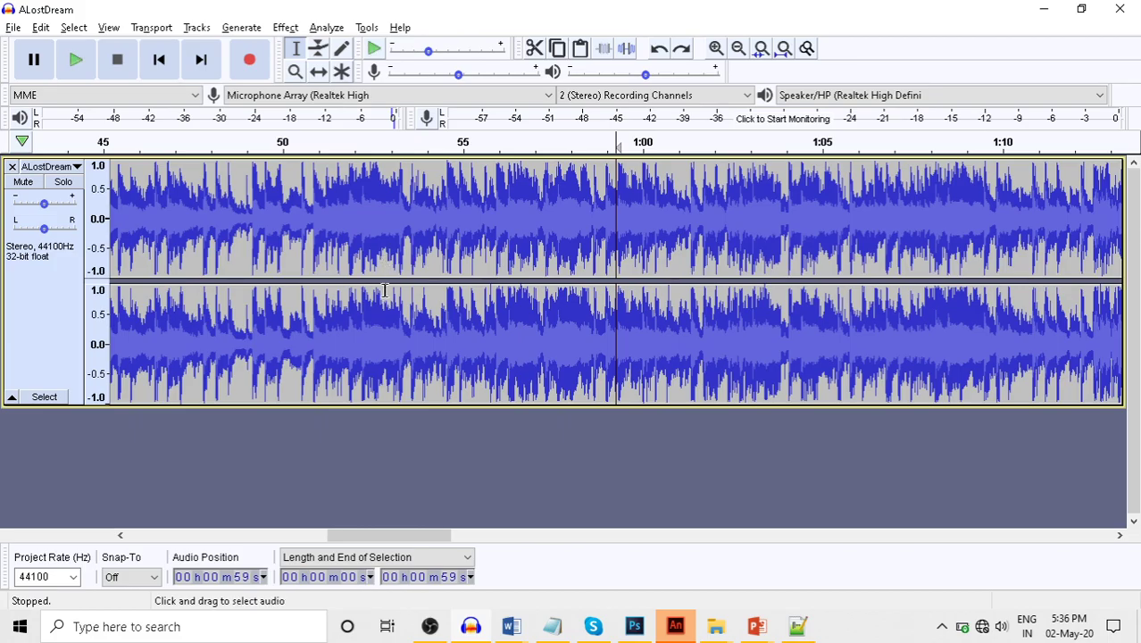
key("ctrl+3")
key("ctrl+3")
key("ctrl+3")
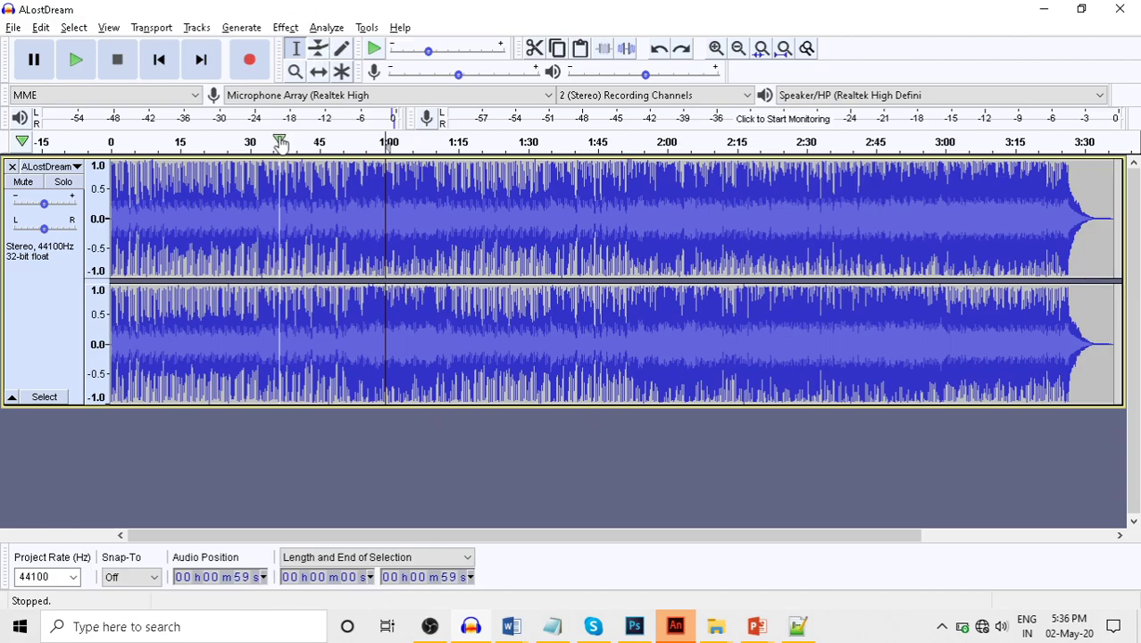
- Switch to the Envelope tool, play the track briefly from 0:59, and make the stereo track's upper channel shorter than the lower one
left_click(322, 51)
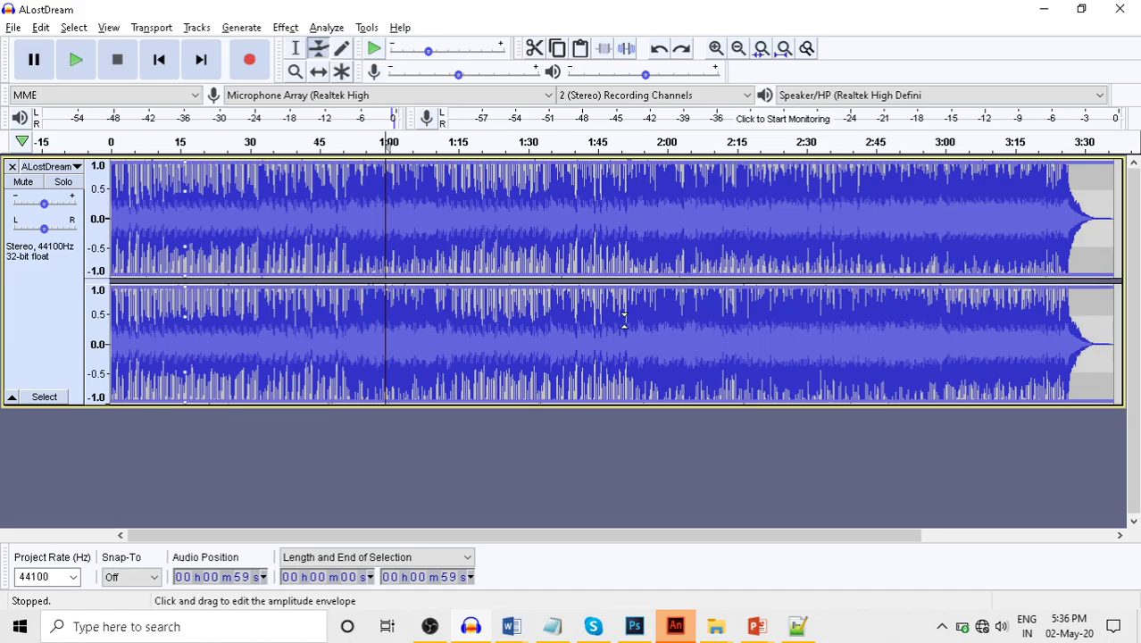
key("space")
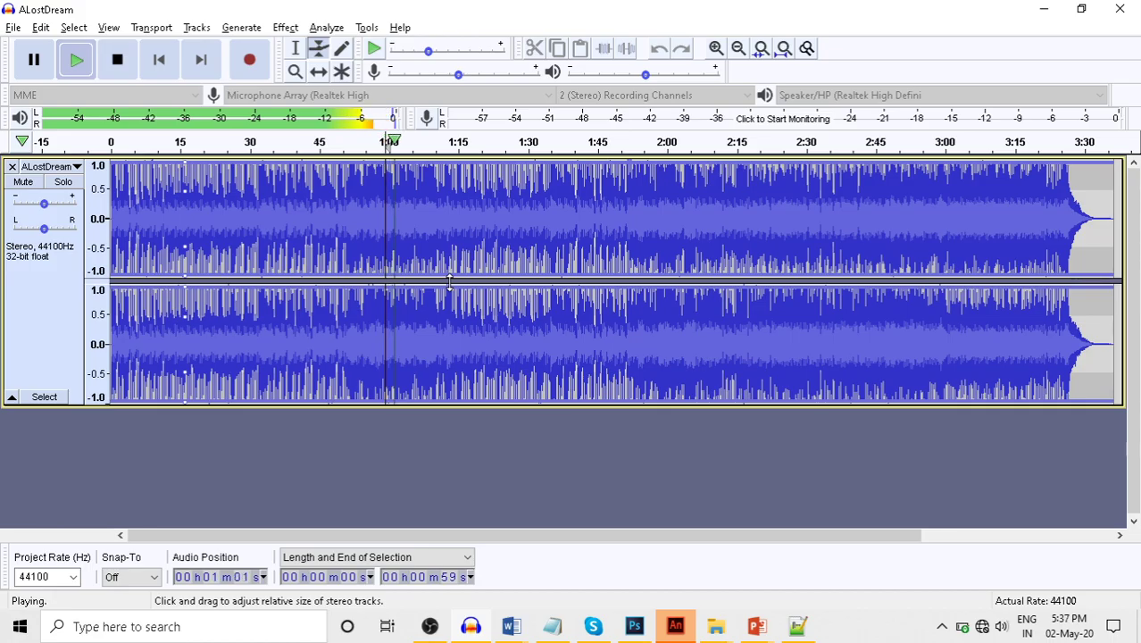
key("space")
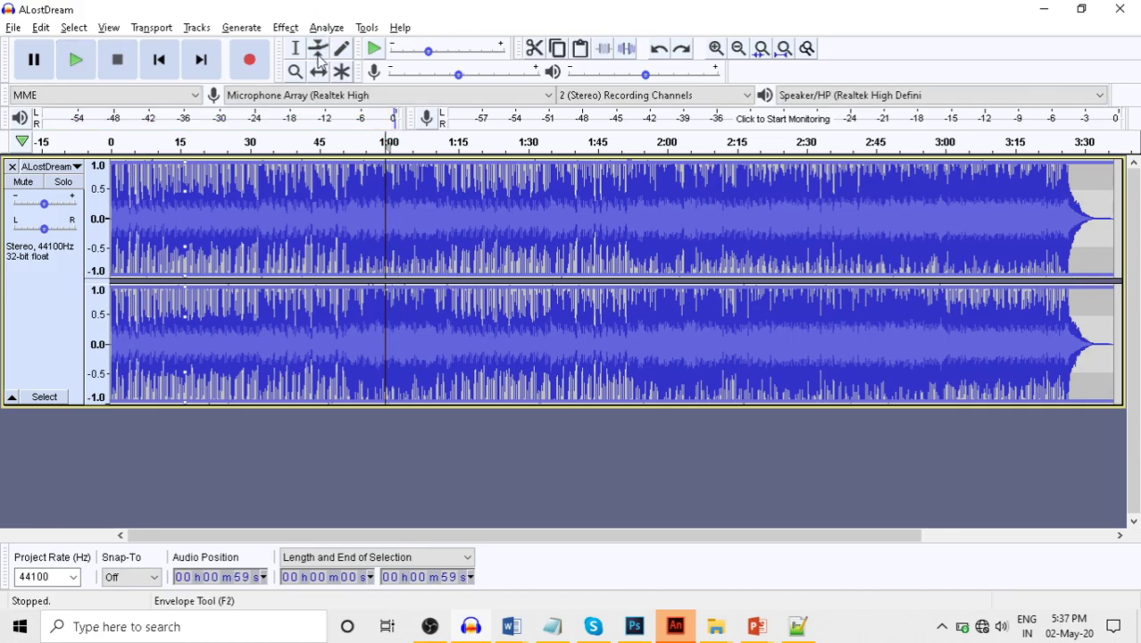
left_click_drag(775, 230, 800, 265)
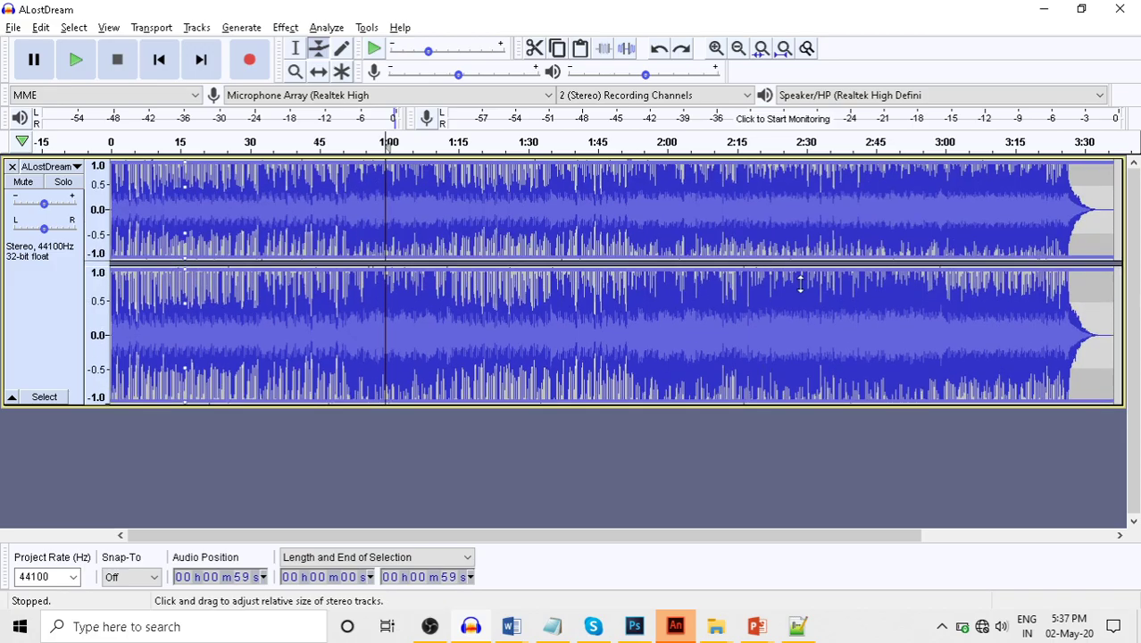
- Increase the stereo track's height so both channels show taller waveforms
left_click(1043, 239)
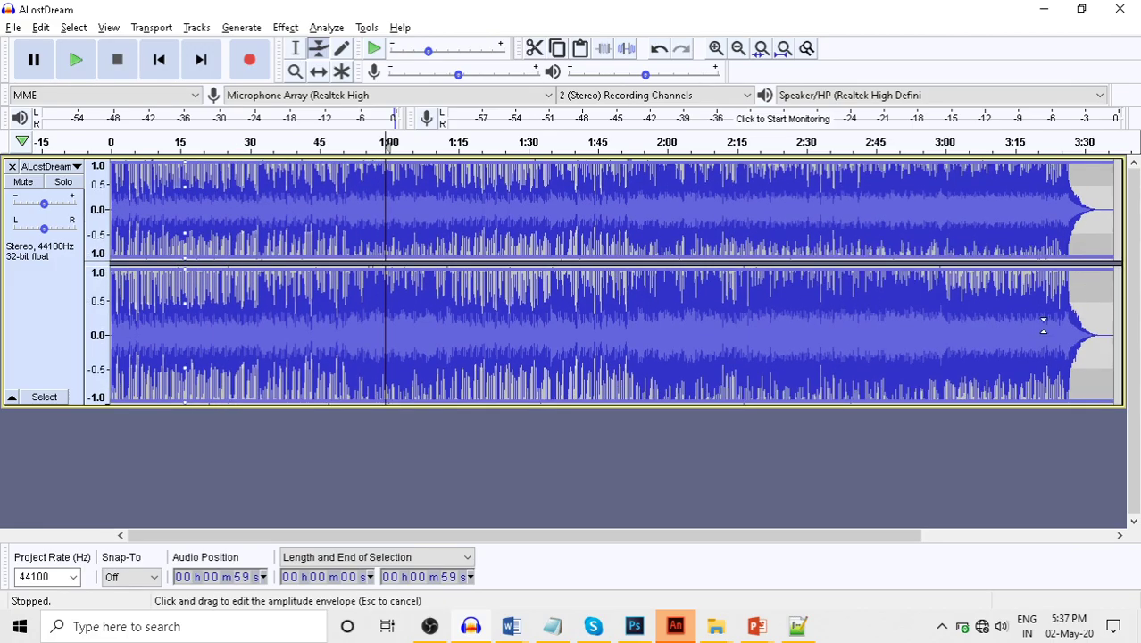
left_click_drag(1034, 407, 1003, 277)
left_click_drag(1025, 427, 1027, 448)
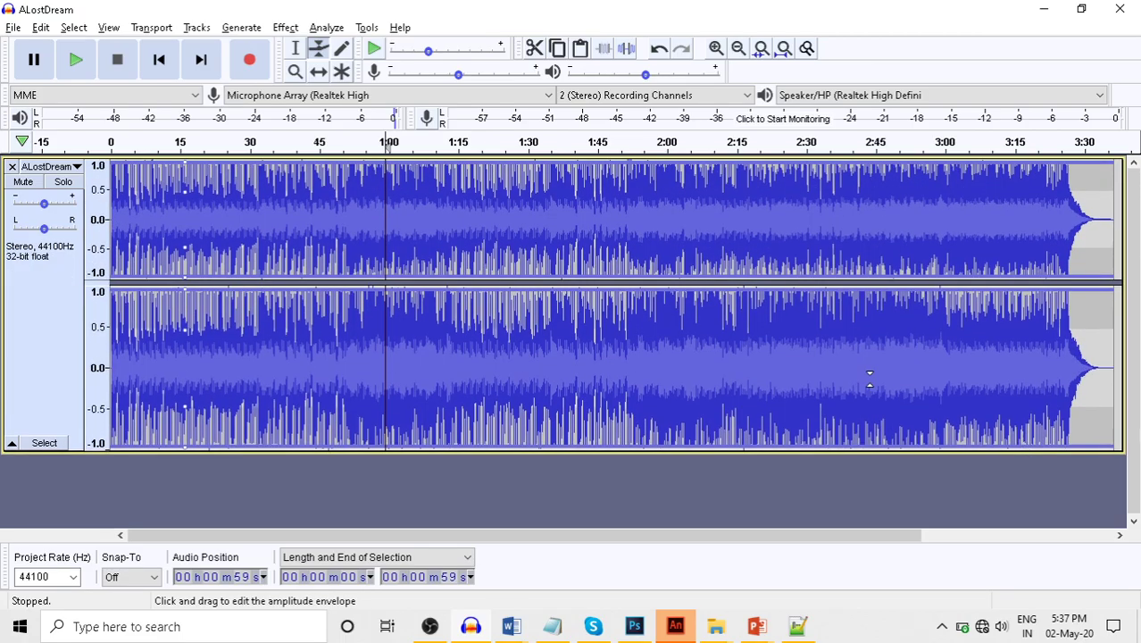
- Replace the envelope point near 0:16 with one at about 0.55 amplitude near 0:14 and a full-amplitude one near 3:21
left_click_drag(183, 295, 195, 247)
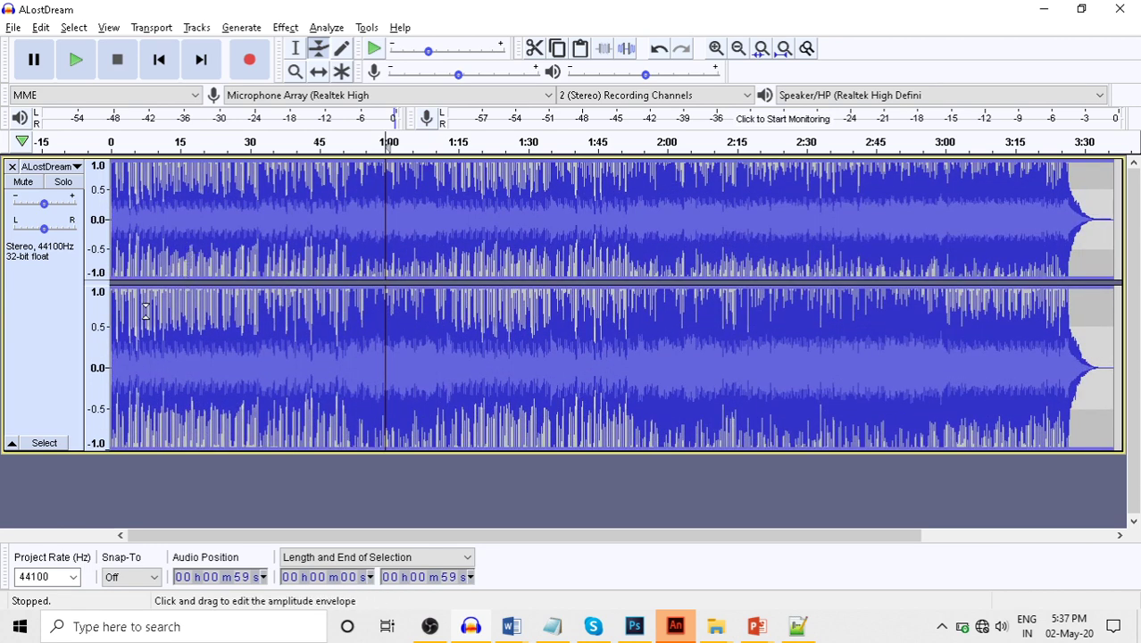
left_click(178, 327)
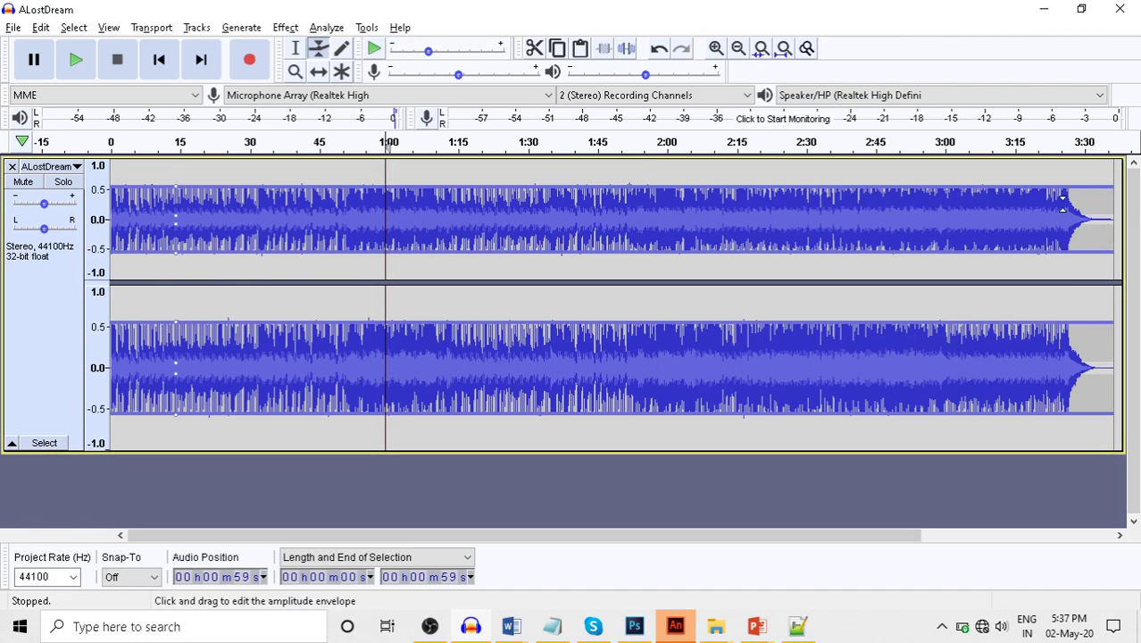
left_click_drag(1073, 182, 1044, 166)
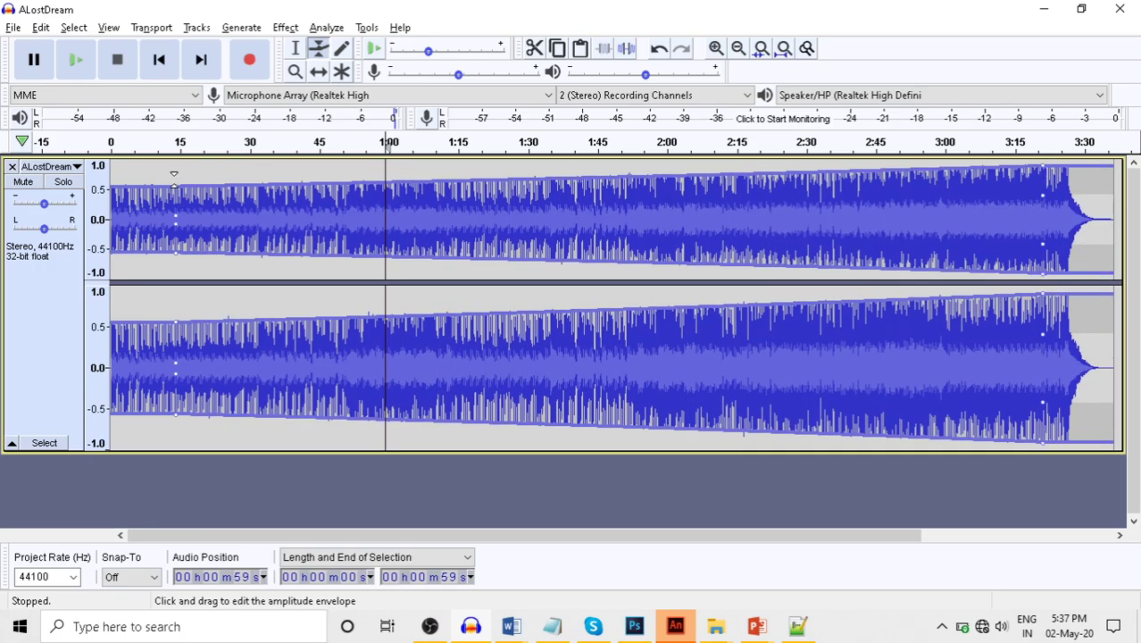
- Lower the envelope near 0:14 to about 0.1 and add high-amplitude points near 0:43 and 0:16 for a steep fade-in
left_click_drag(175, 183, 171, 207)
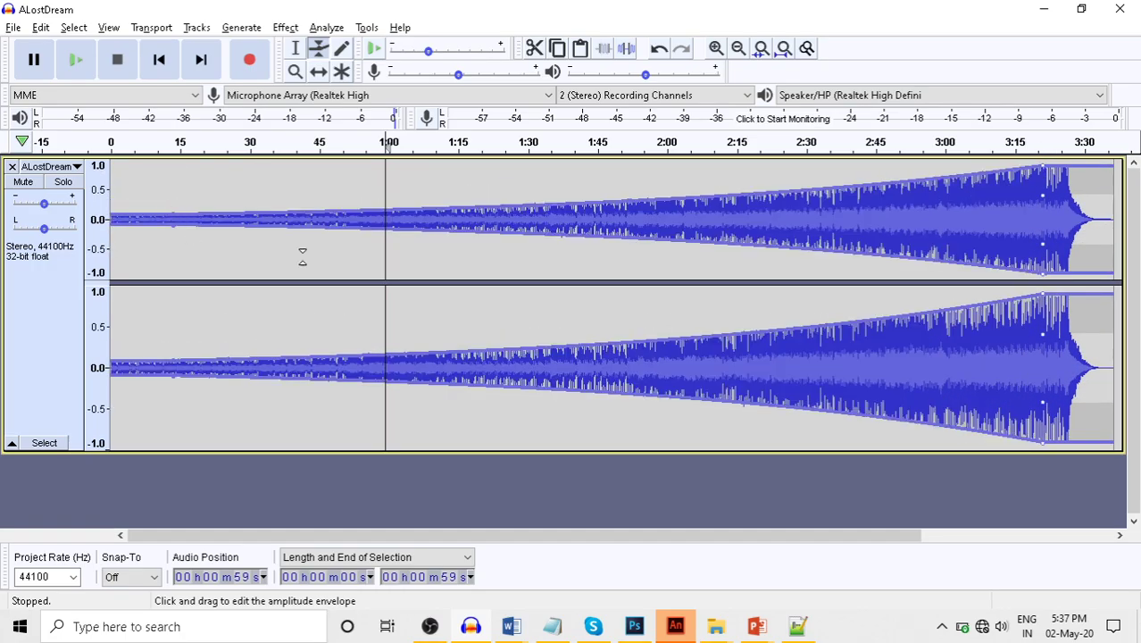
left_click(318, 301)
left_click(185, 268)
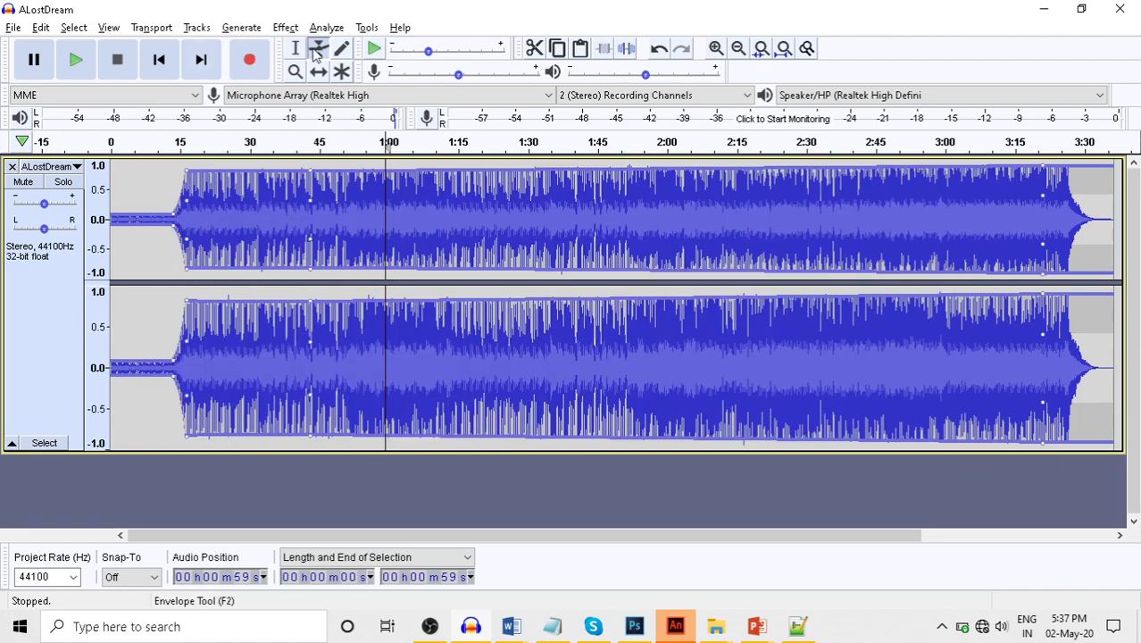
- Switch to the Selection tool and play the quiet opening from 0:10 through the rise at about 0:15
key("space")
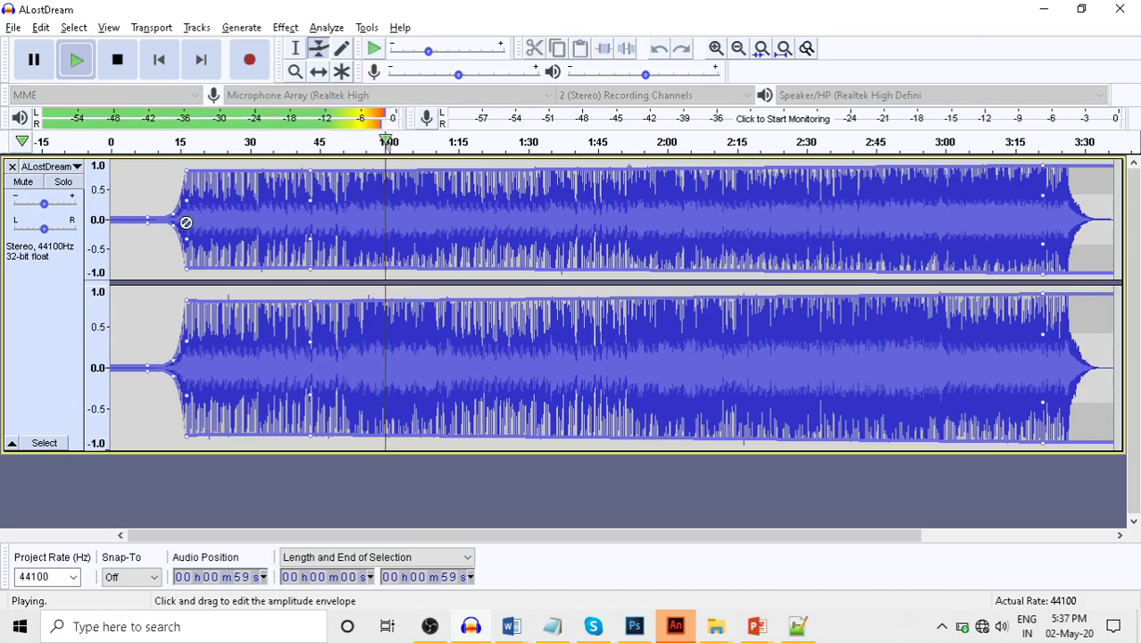
left_click(296, 47)
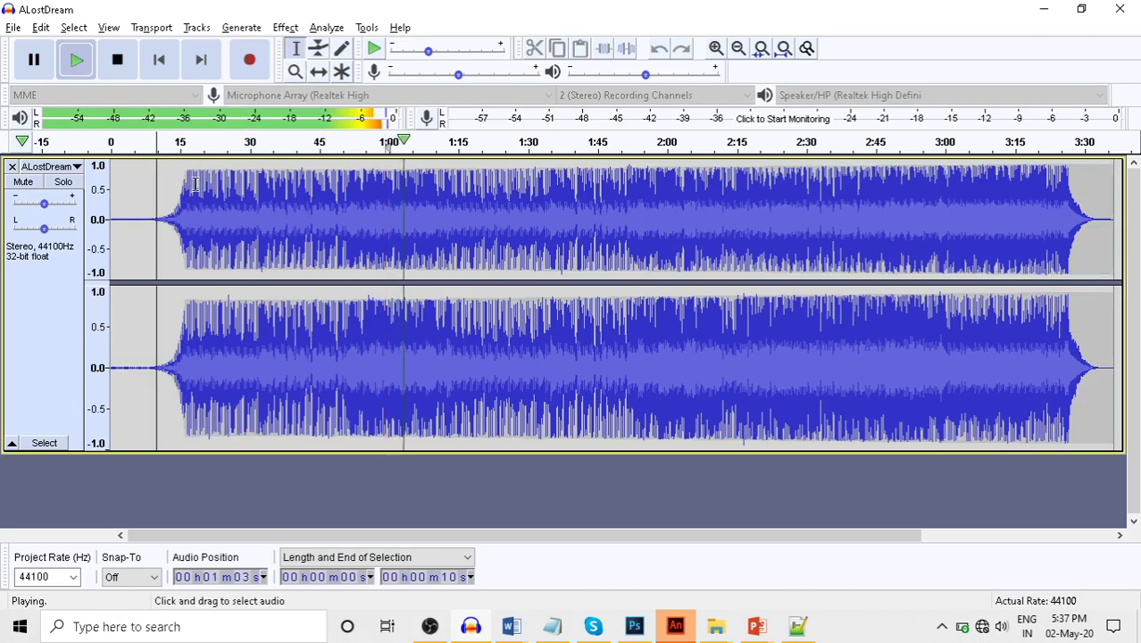
key("space")
key("space")
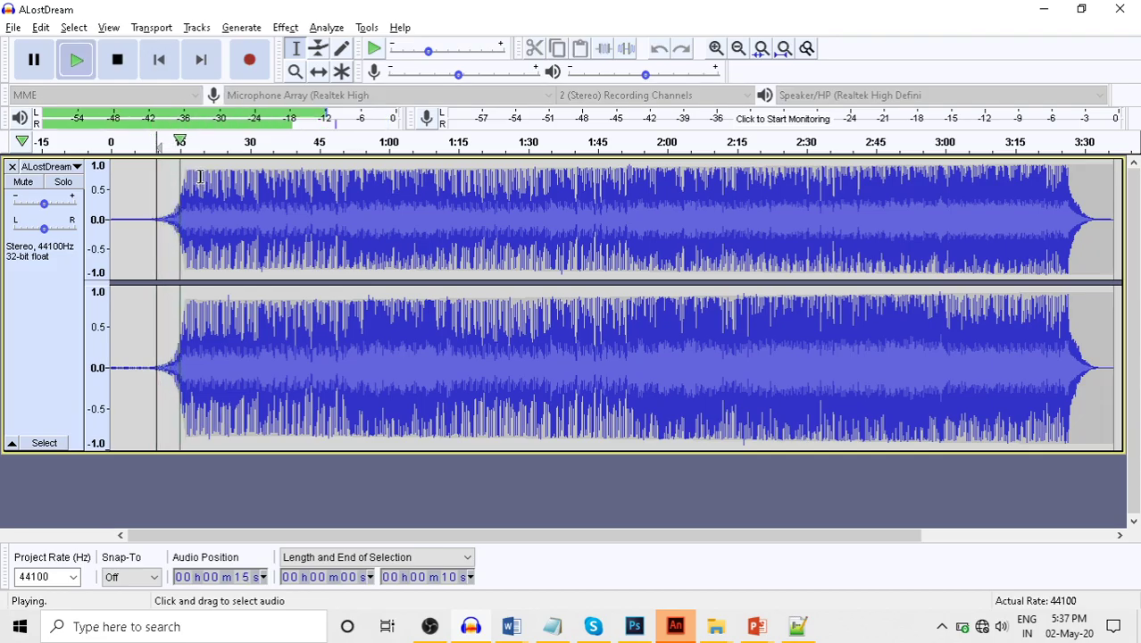
key("space")
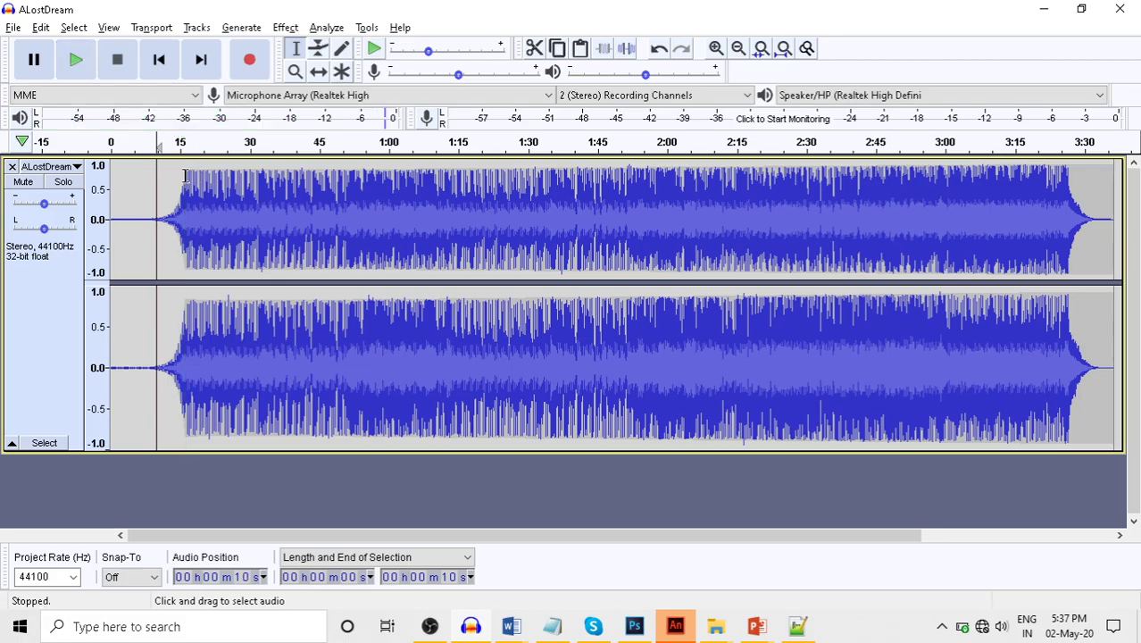
- Play the fade-in again from 0:06 past 0:15, stop playback, and place the cursor at 0:31
left_click(140, 205)
key("space")
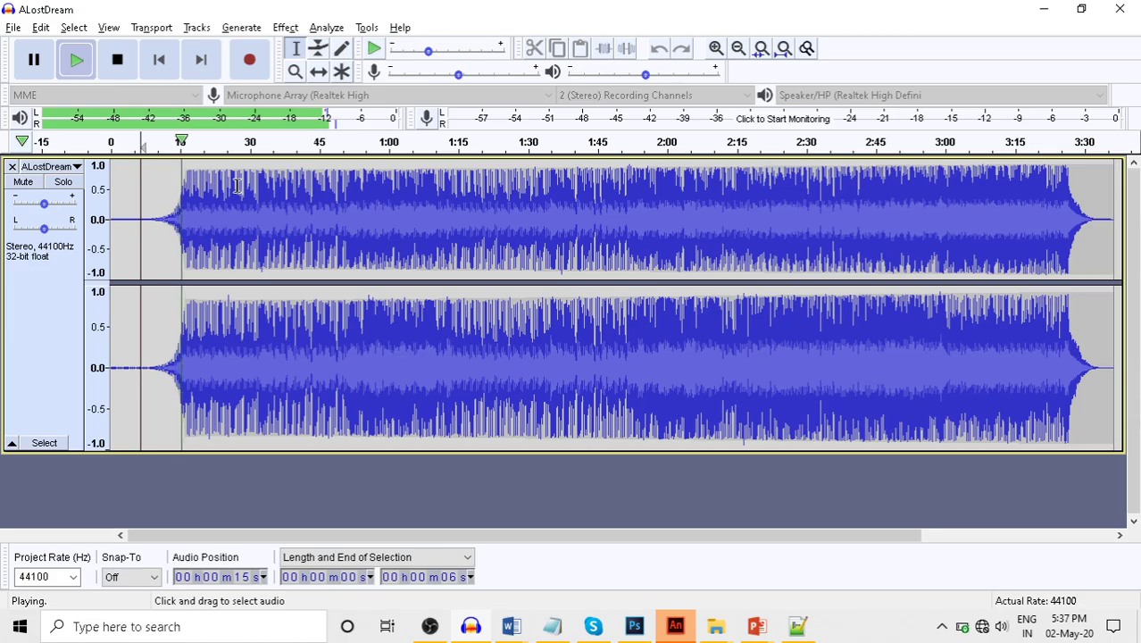
key("space")
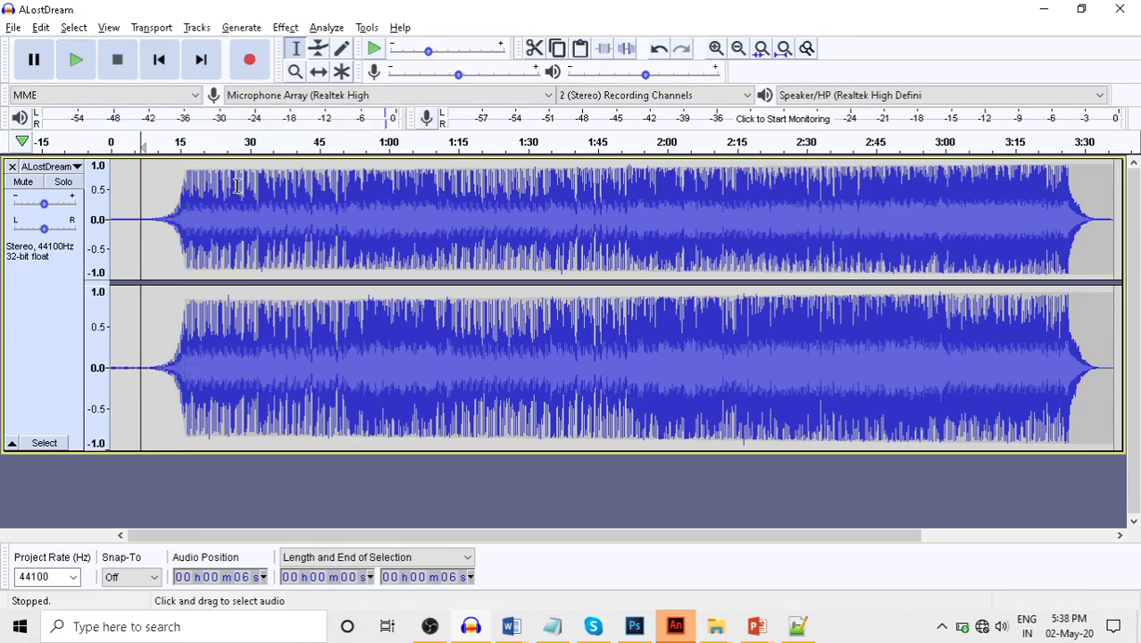
left_click(253, 229)
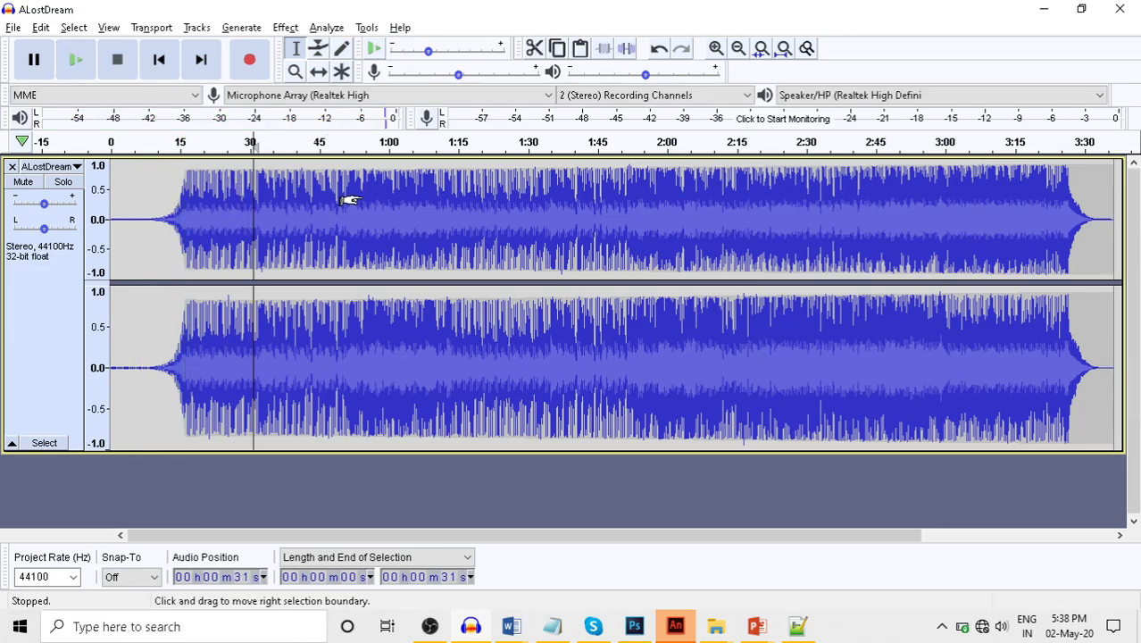
- Close the ALostDream project and dismiss the low-battery notification
key("ctrl+w")
left_click(598, 313)
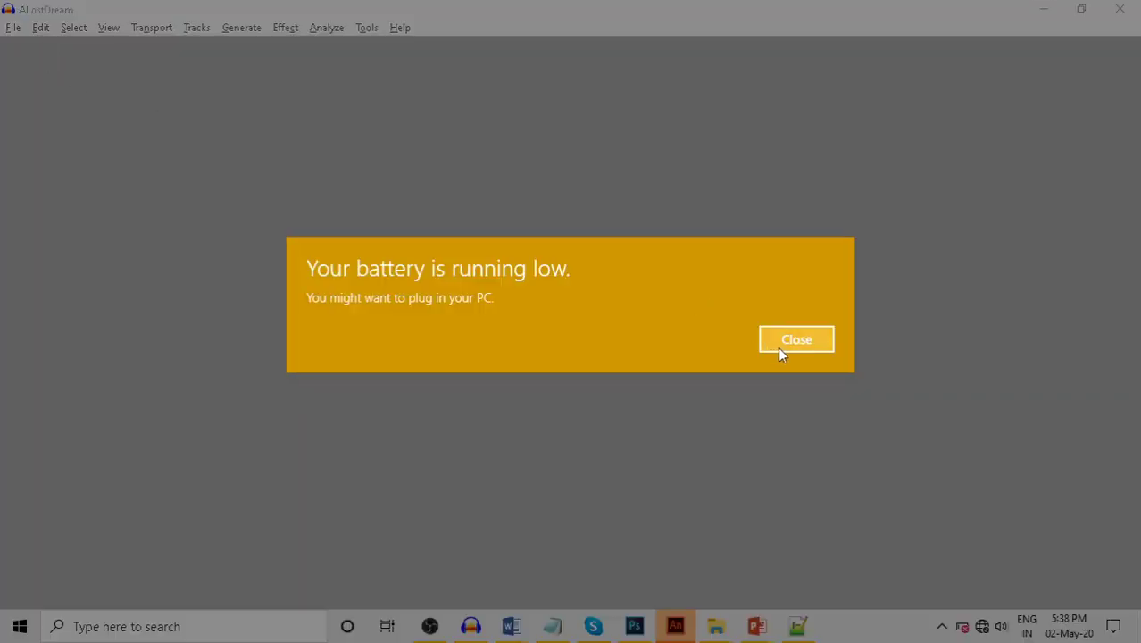
left_click(779, 350)
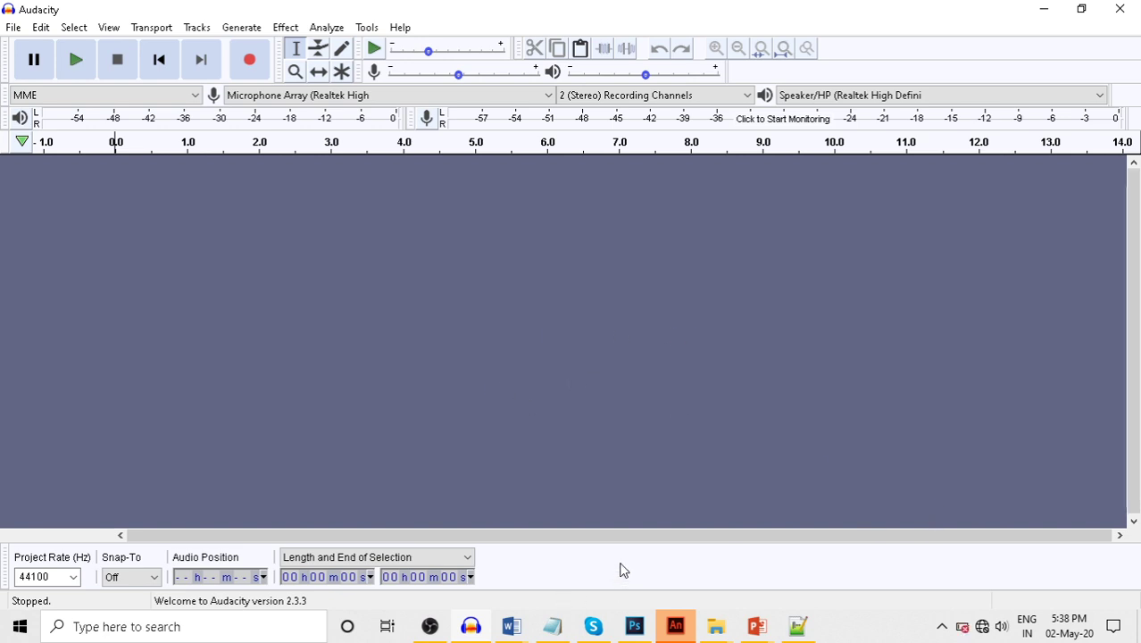
key("alt+Tab")
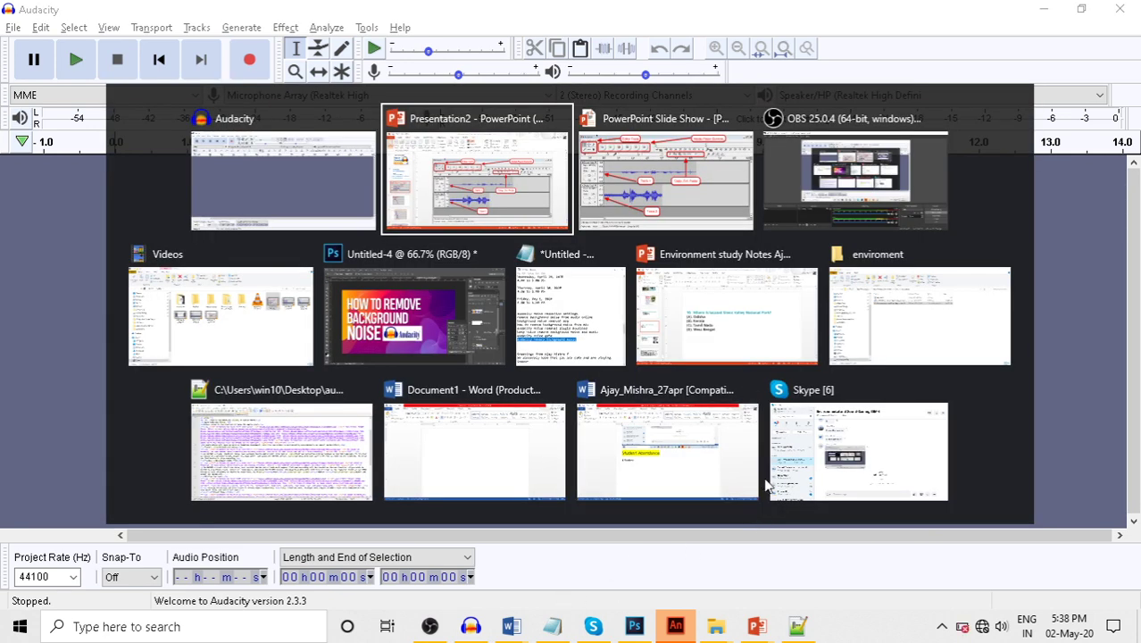
key("alt+Tab")
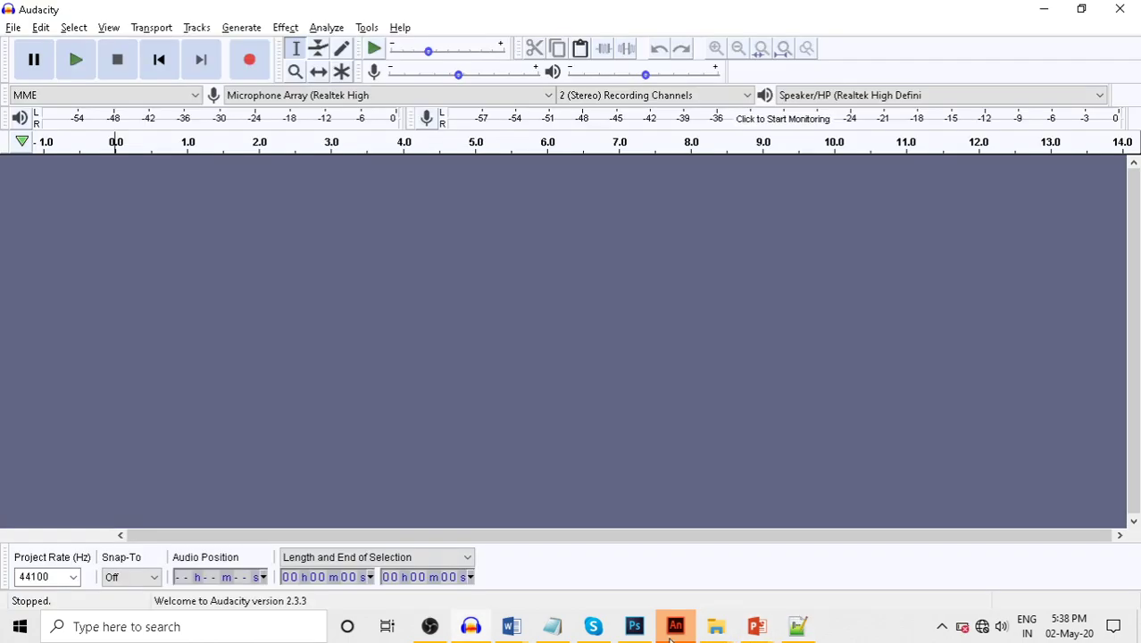